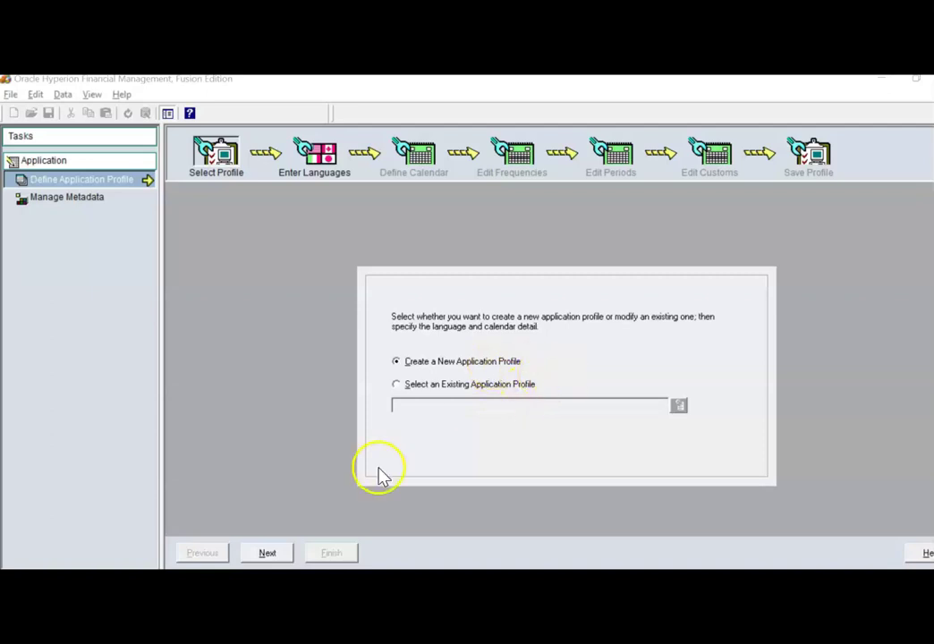
# - Enter English and French as the profile's languages
pyautogui.click(268, 553)
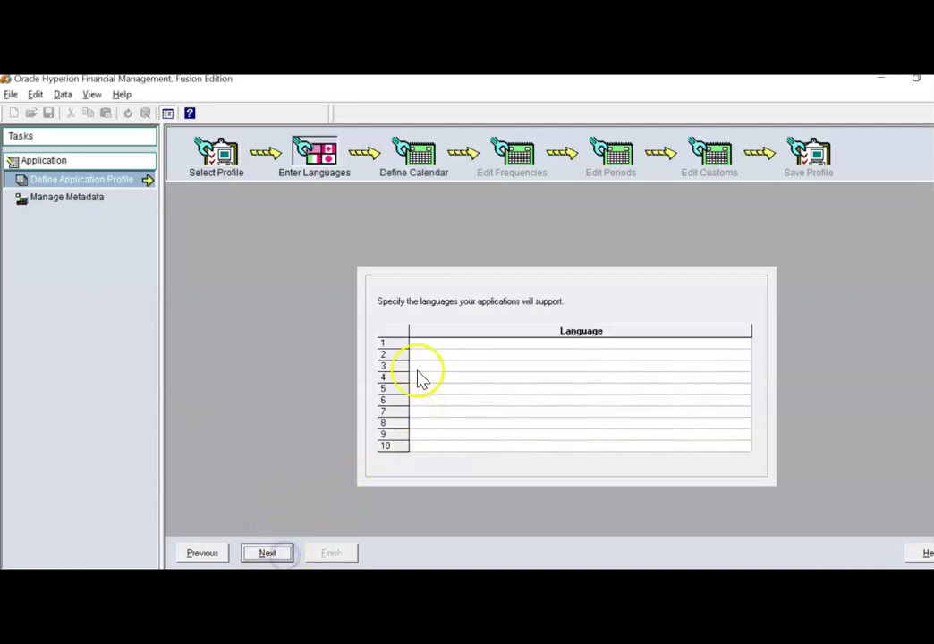
pyautogui.click(423, 344)
pyautogui.write('English')
pyautogui.press('Down')
pyautogui.write('French')
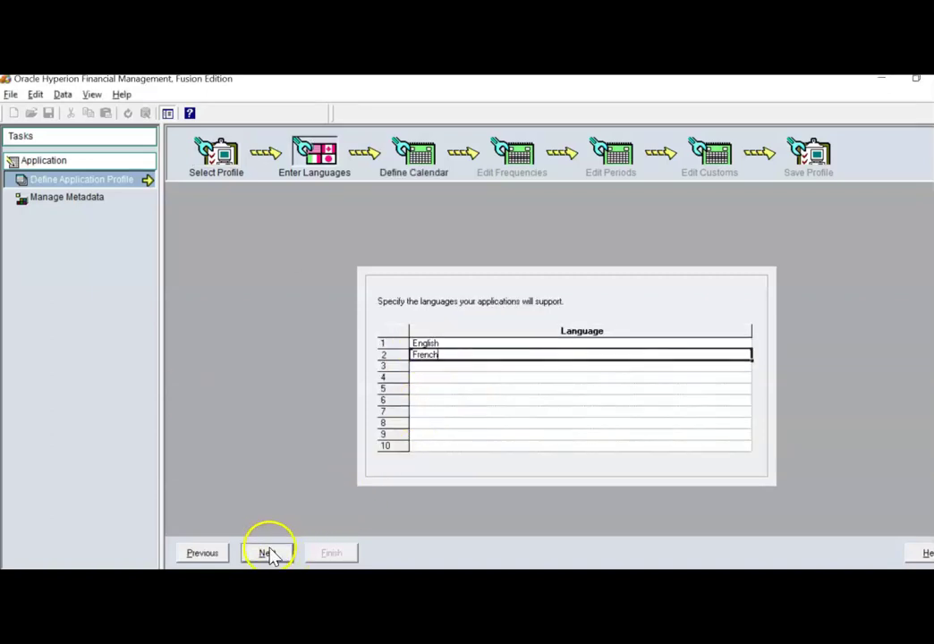
# - Define a standard calendar with half-years, quarters and months, starting in 2018
pyautogui.click(268, 554)
pyautogui.click(405, 306)
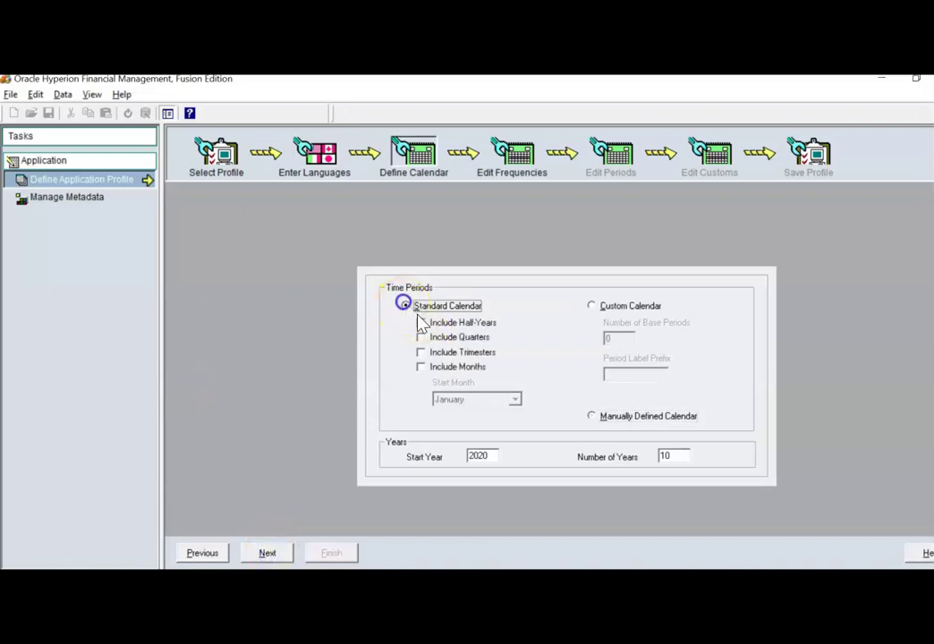
pyautogui.click(421, 322)
pyautogui.click(421, 338)
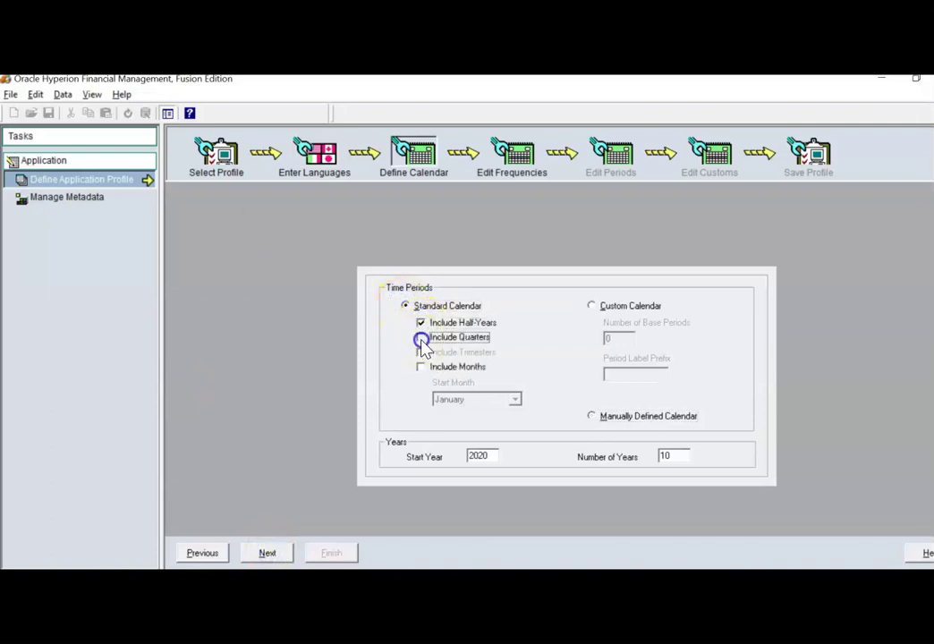
pyautogui.click(421, 366)
pyautogui.doubleClick(478, 456)
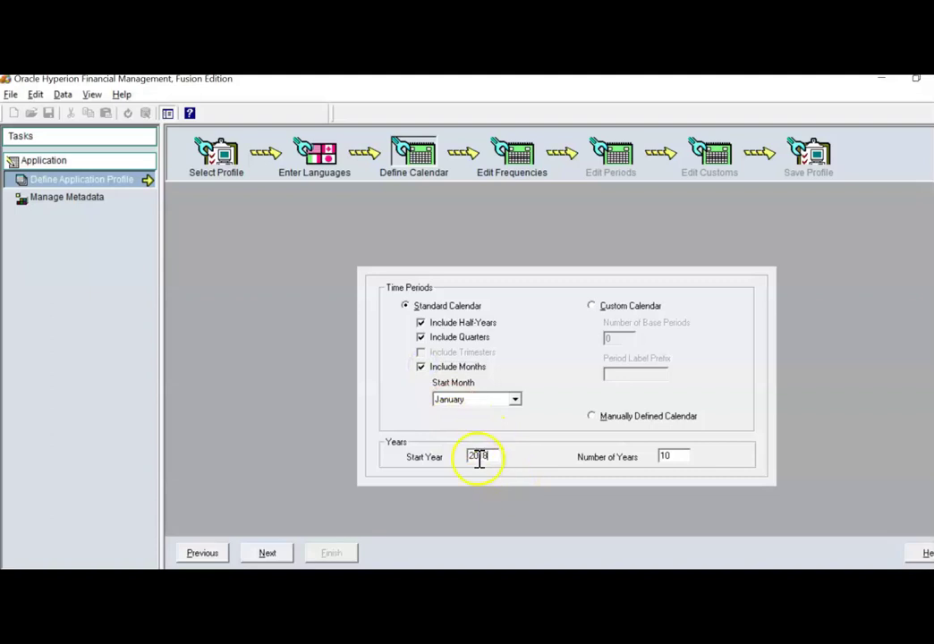
pyautogui.write('2018')
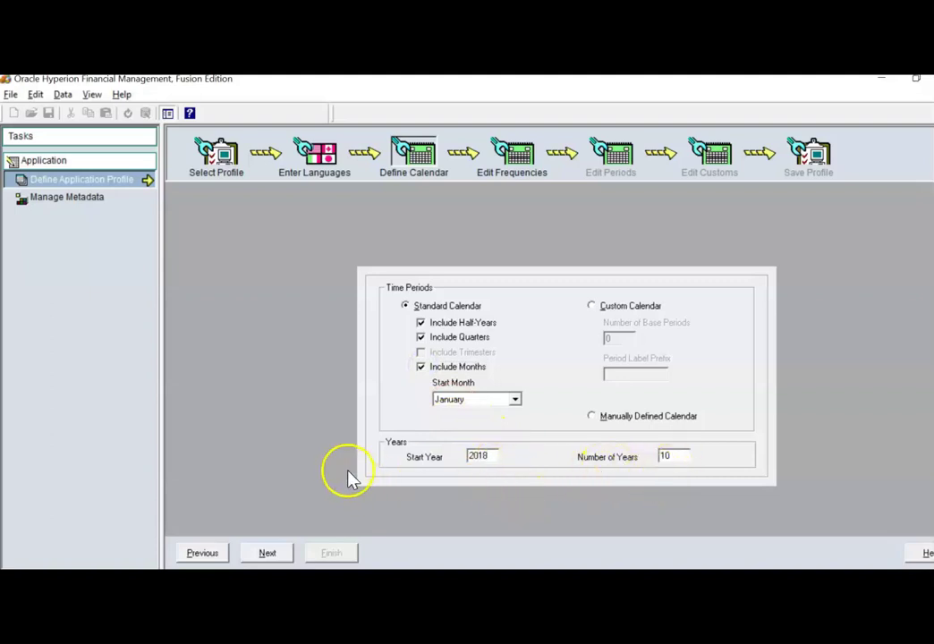
# - Keep English as the frequency language and pass the frequencies and periods steps
pyautogui.click(265, 555)
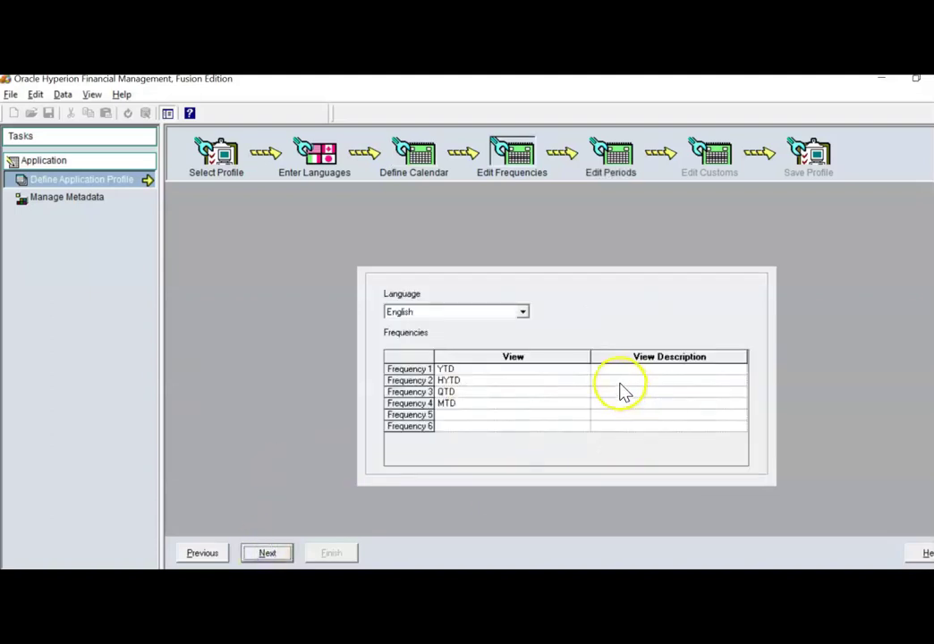
pyautogui.click(523, 312)
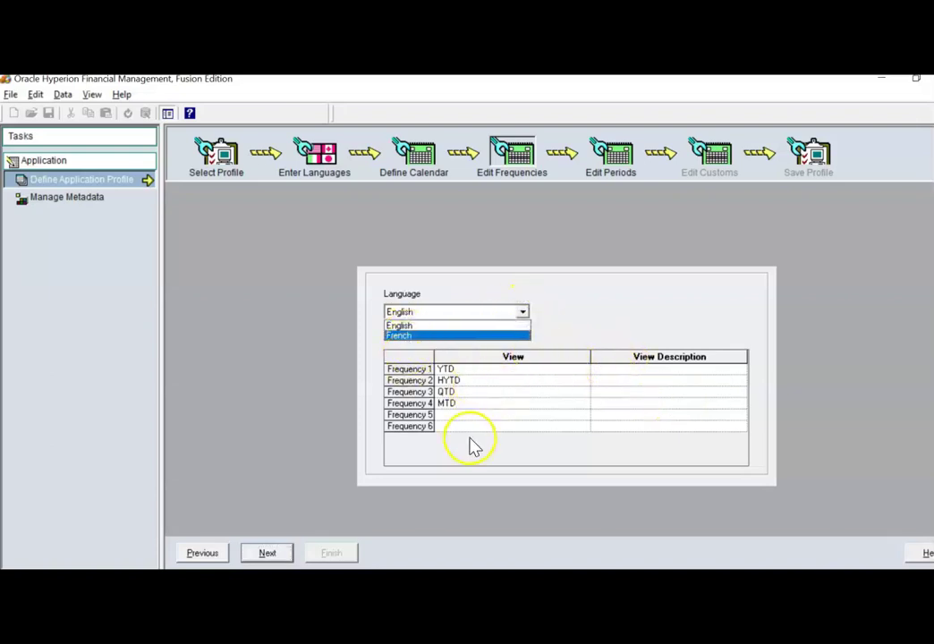
pyautogui.click(491, 459)
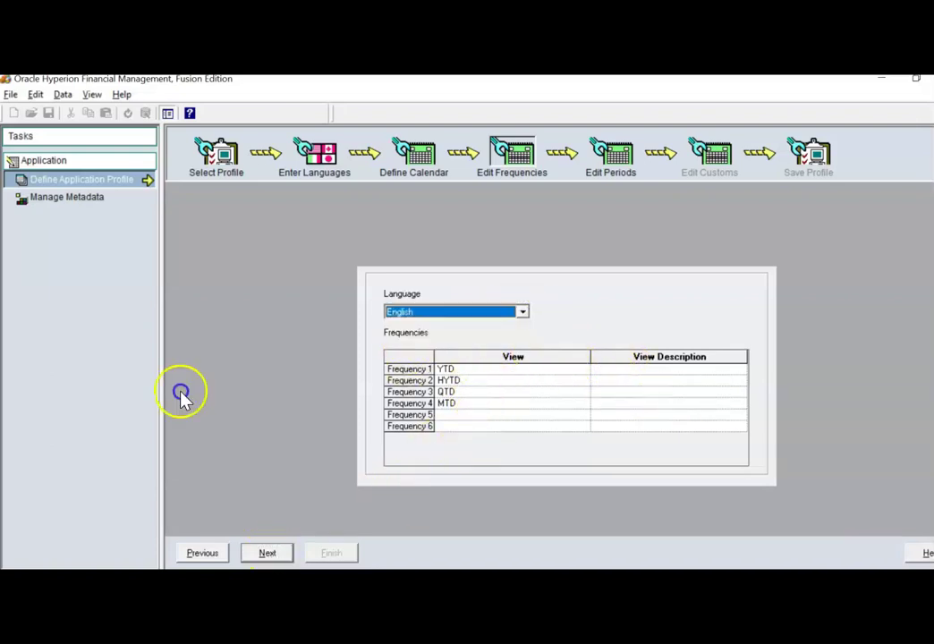
pyautogui.click(269, 552)
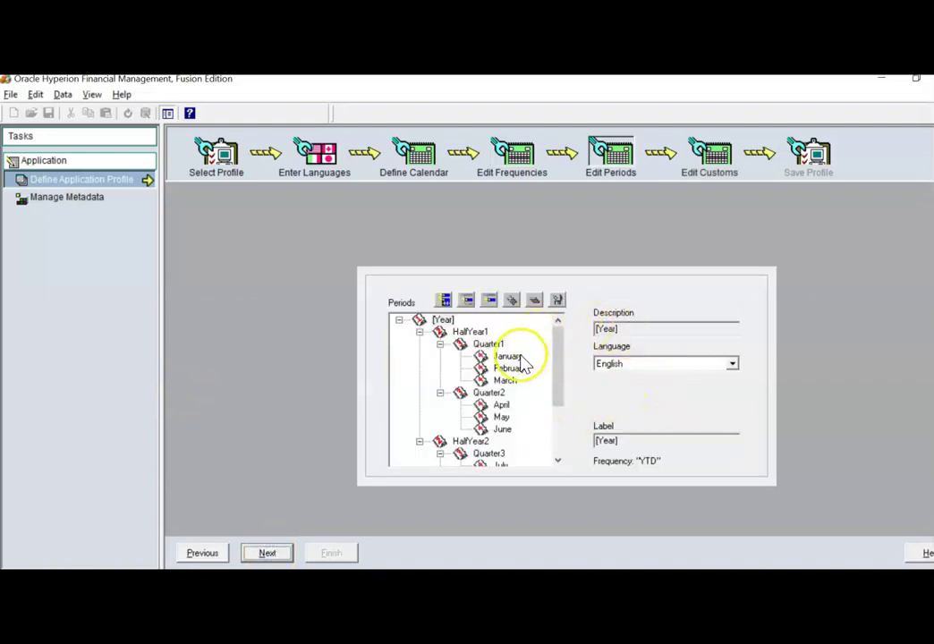
pyautogui.click(266, 553)
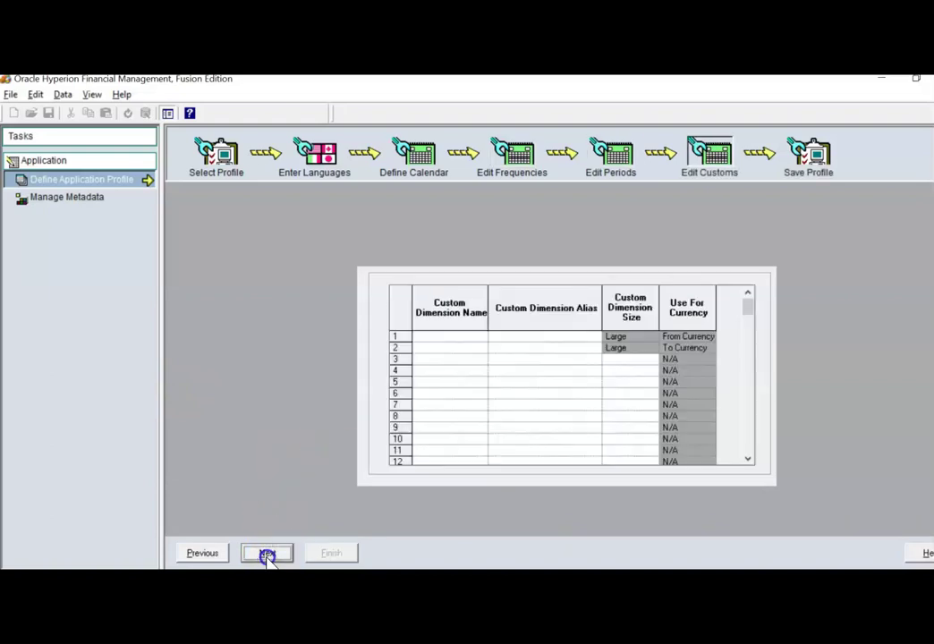
# - Name the custom dimensions CostCenter (alias Department) and Movements
pyautogui.click(441, 338)
pyautogui.write('CostCenter')
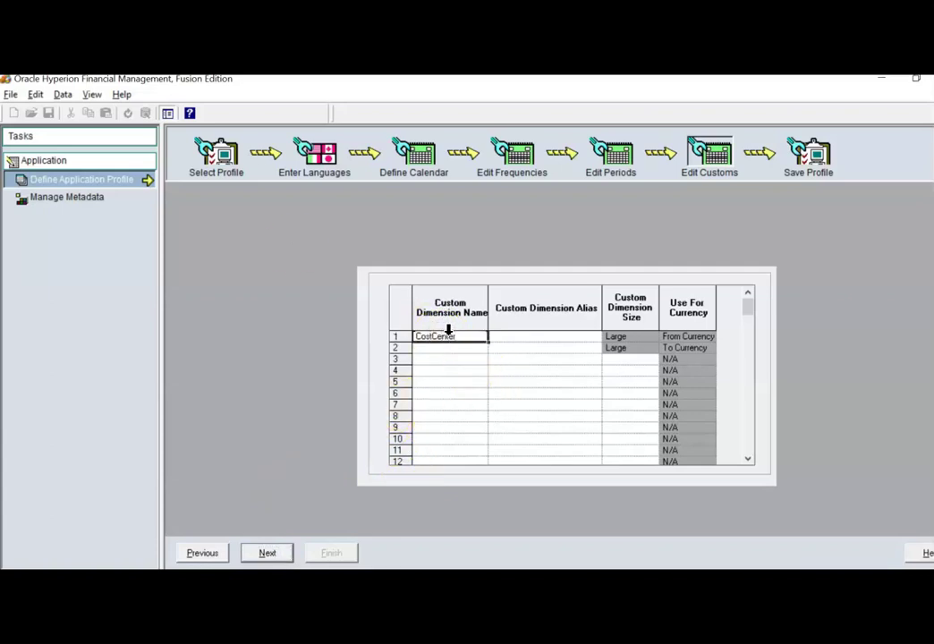
pyautogui.click(455, 348)
pyautogui.write('Movements')
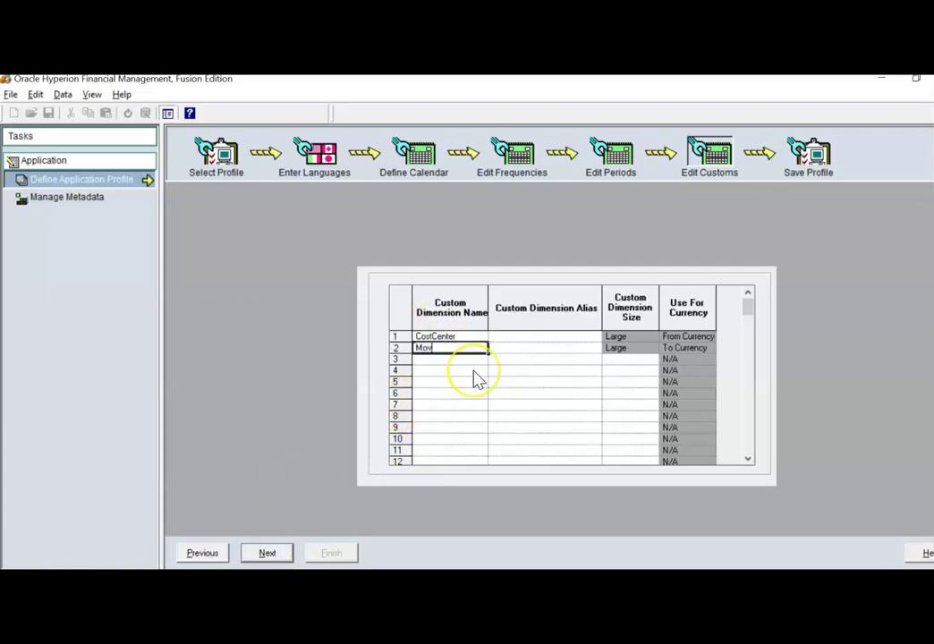
# - Save the profile as psstest_profile_v1.per, overwriting the existing file
pyautogui.click(266, 554)
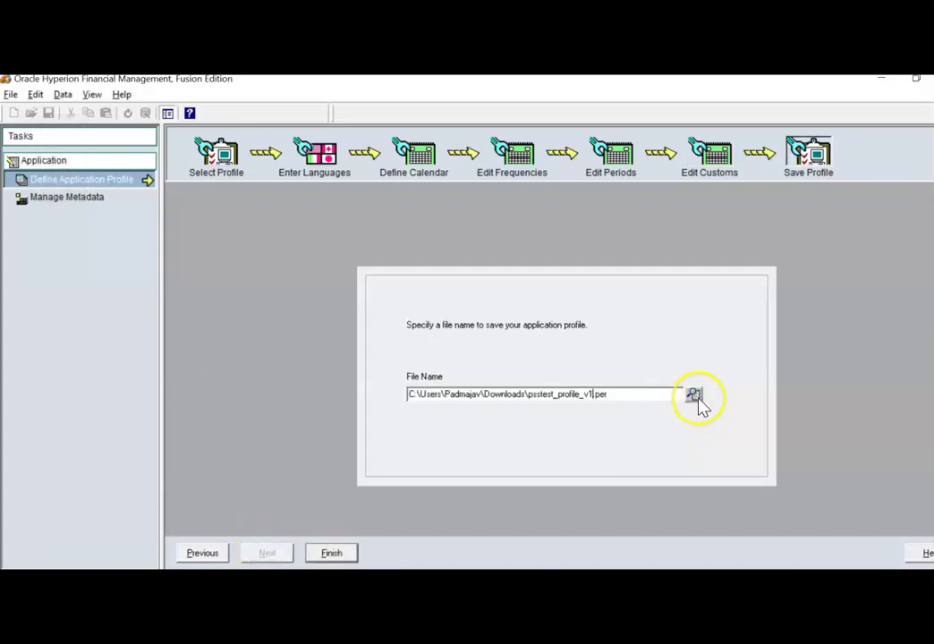
pyautogui.click(331, 553)
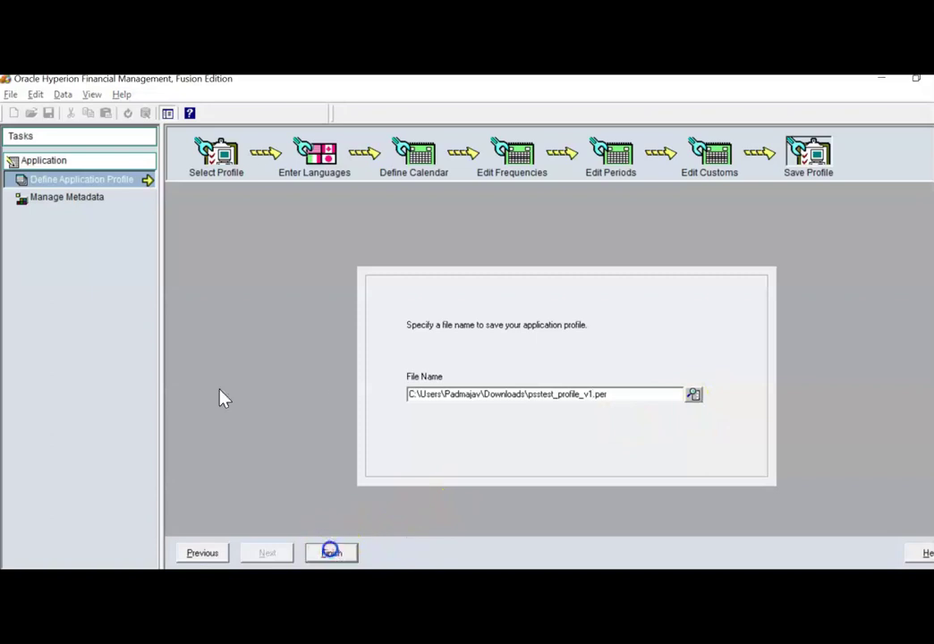
pyautogui.press('Return')
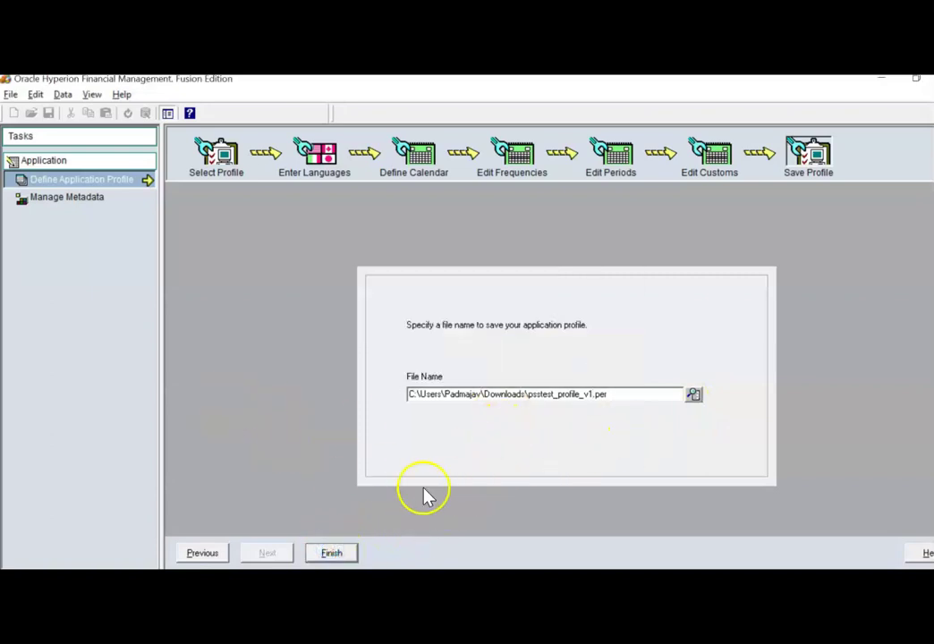
# - Import custom dimensions from the saved profile into the Account metadata, expanding Gross Margin and Total Revenue
pyautogui.click(70, 204)
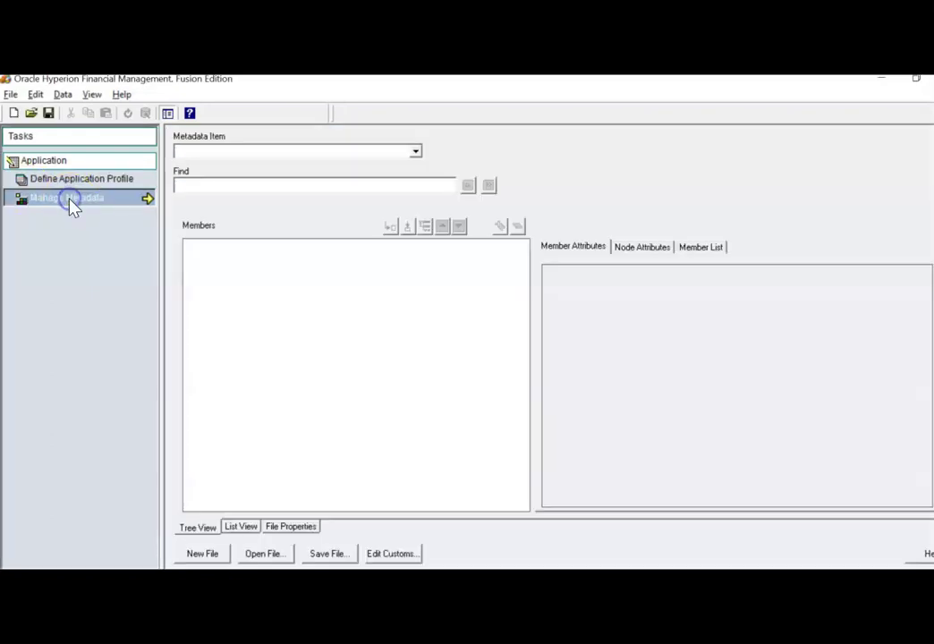
pyautogui.click(390, 554)
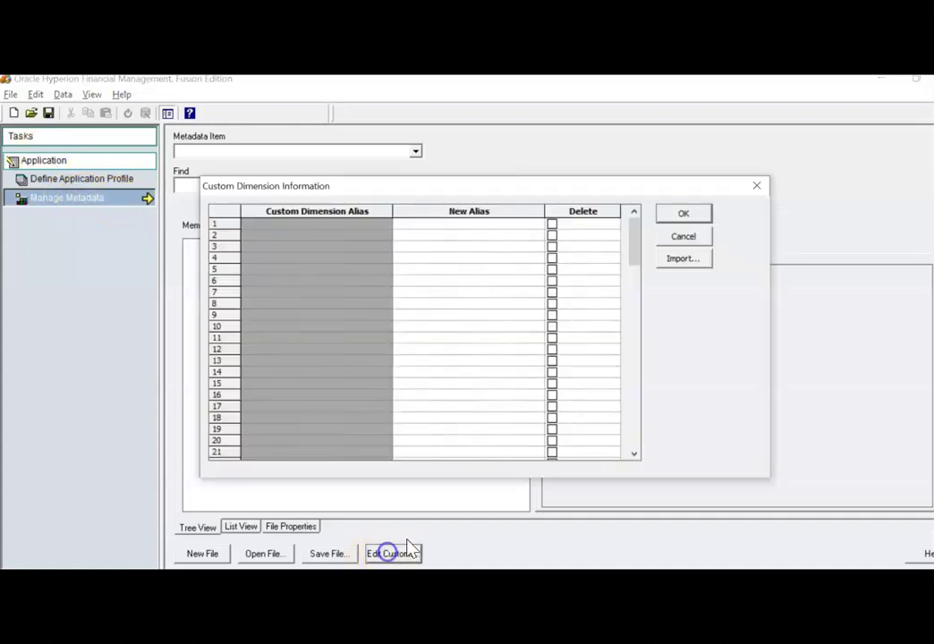
pyautogui.click(689, 259)
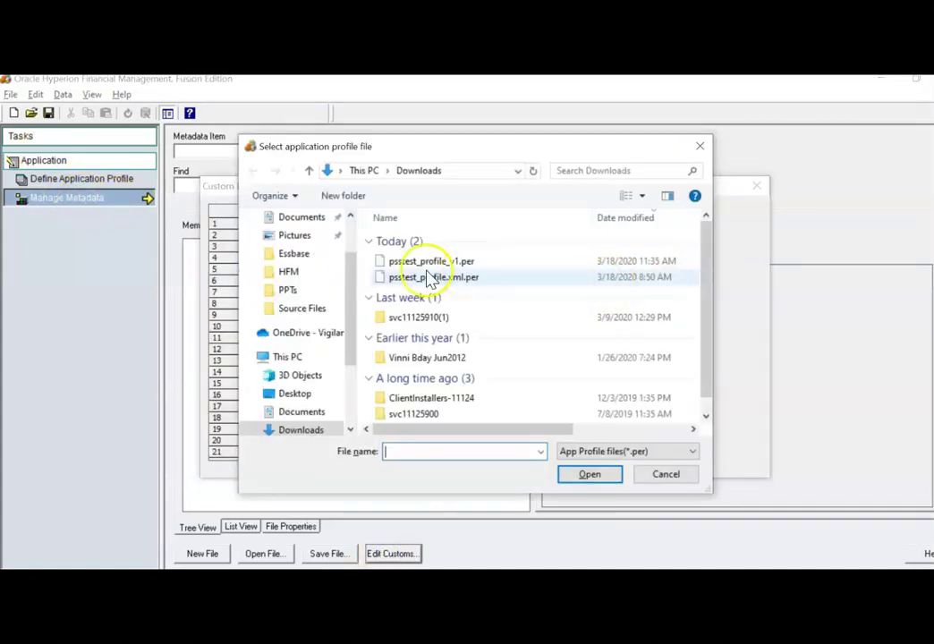
pyautogui.click(454, 262)
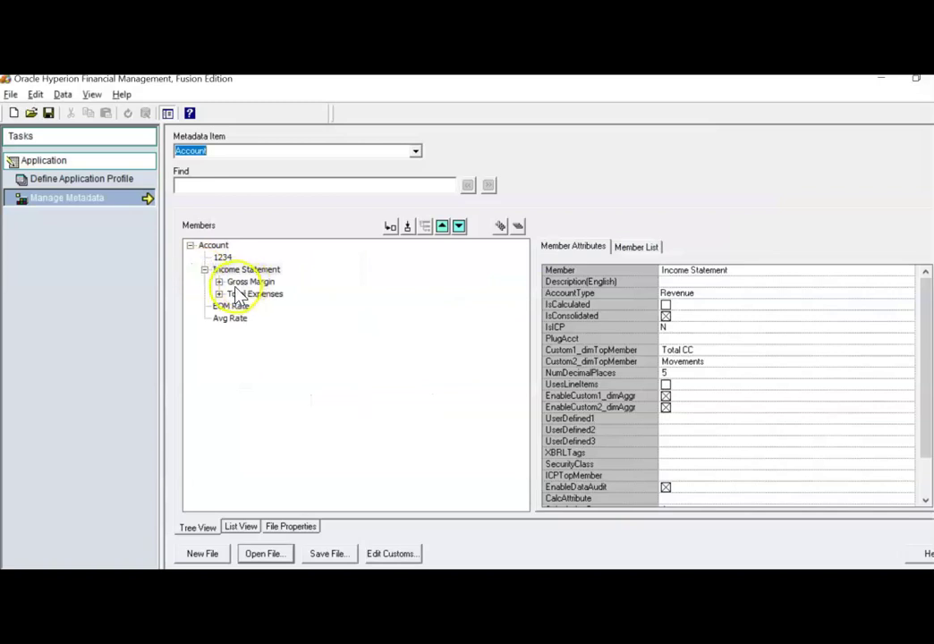
pyautogui.click(218, 281)
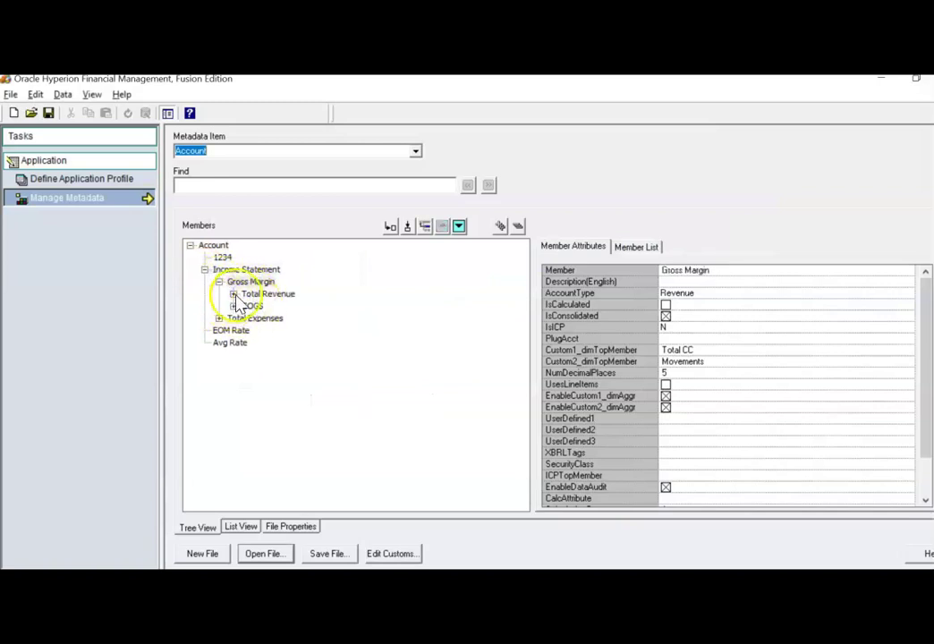
pyautogui.doubleClick(267, 295)
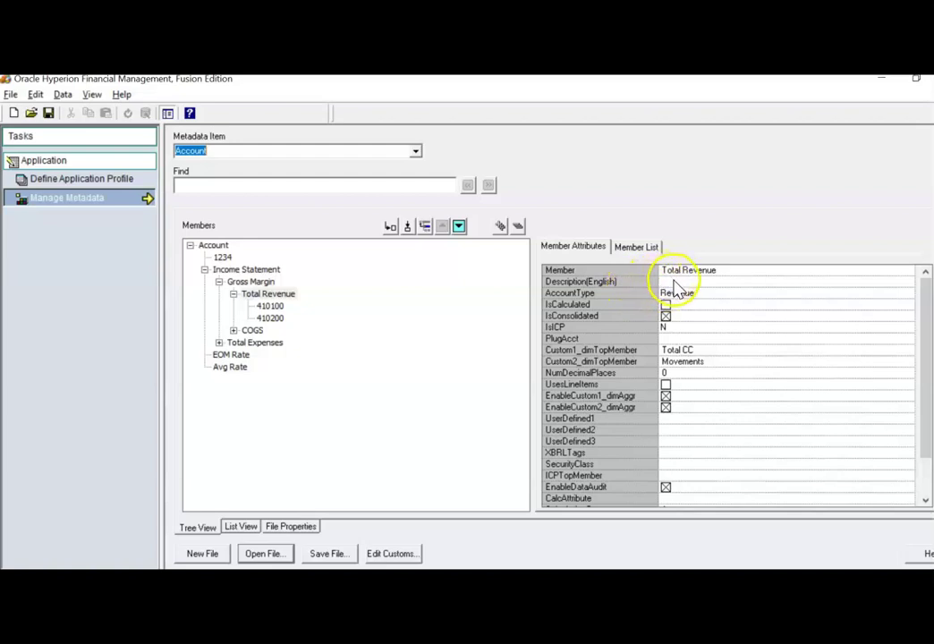
# - Enable French as a metadata display language so Income Statement shows 'Releve de revenue'
pyautogui.click(289, 528)
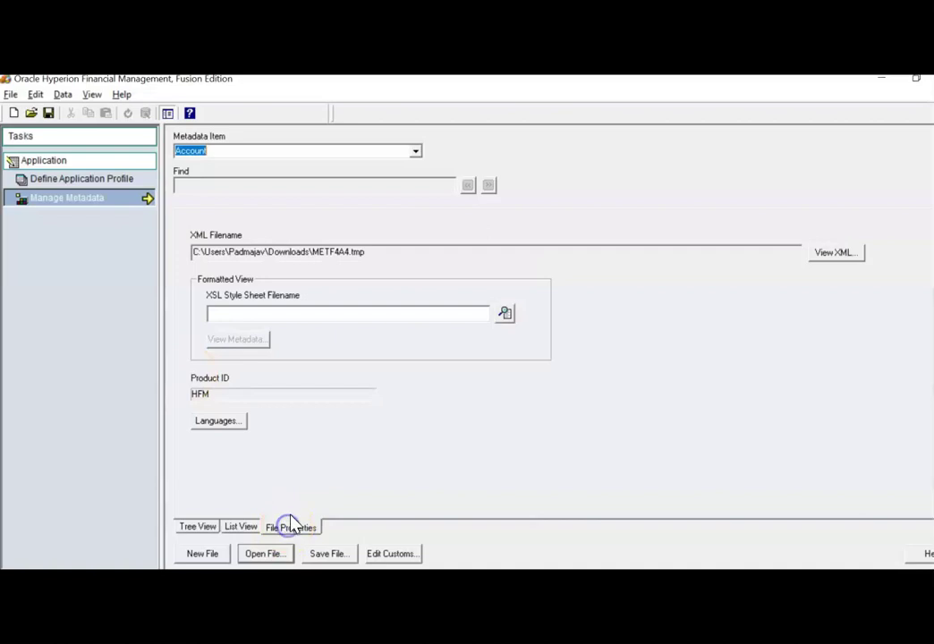
pyautogui.click(221, 425)
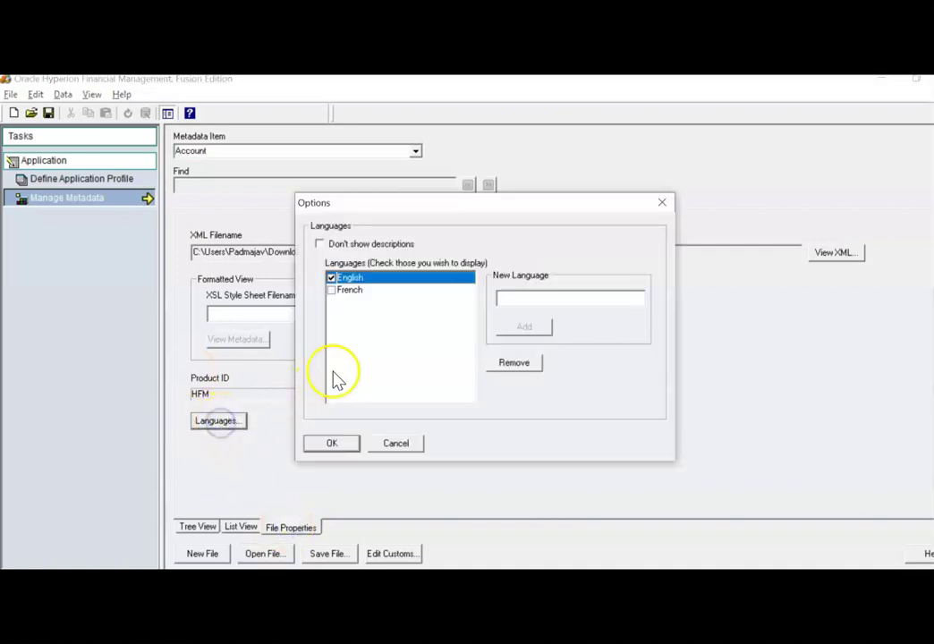
pyautogui.click(530, 298)
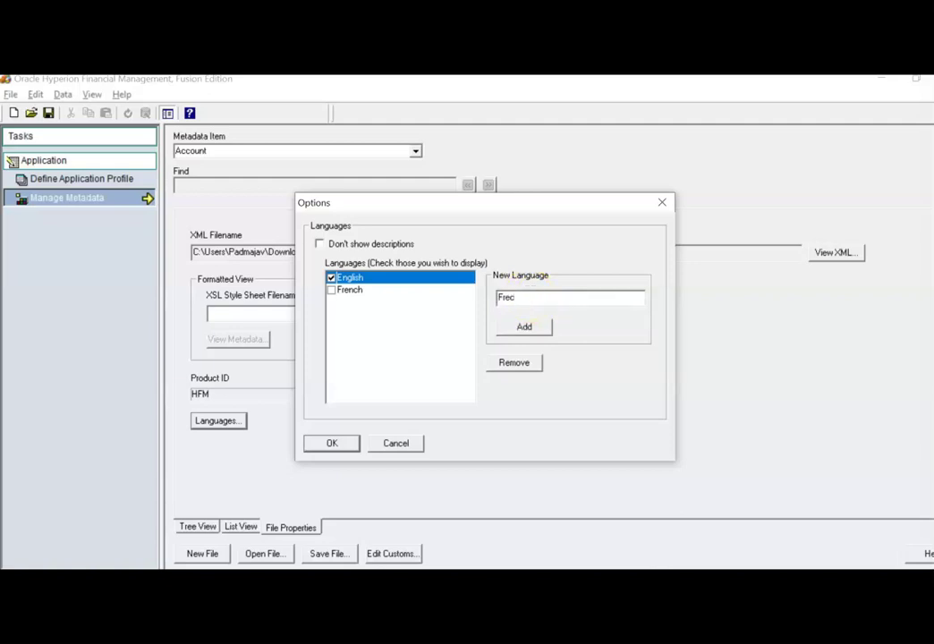
pyautogui.moveTo(546, 299); pyautogui.dragTo(482, 309)
pyautogui.click(330, 290)
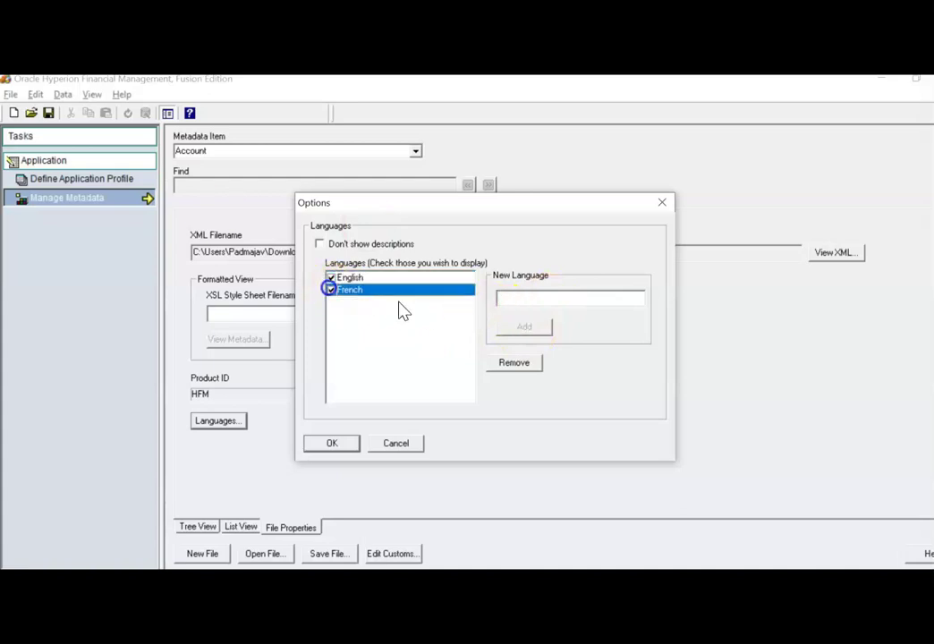
pyautogui.click(324, 445)
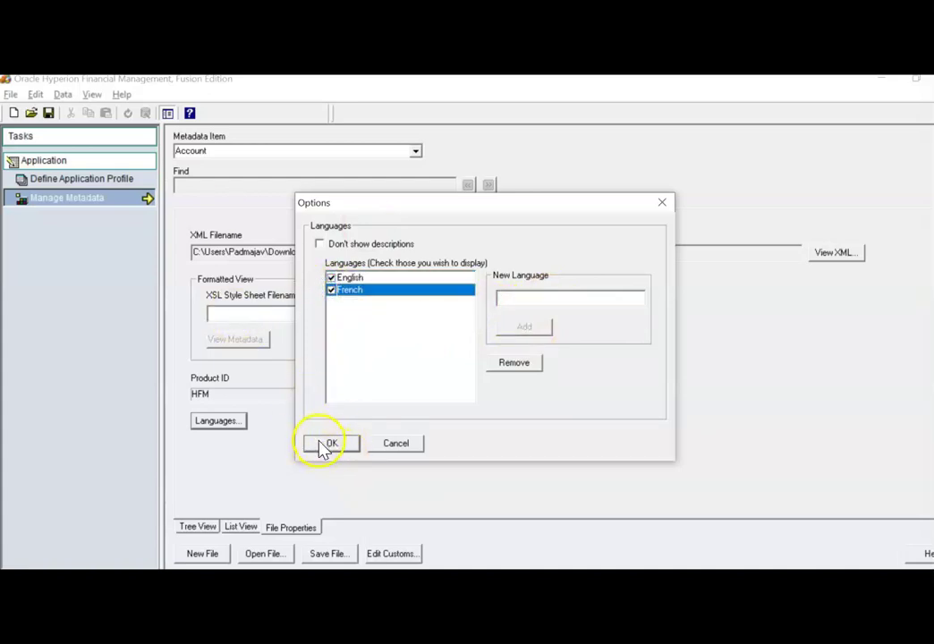
pyautogui.click(192, 528)
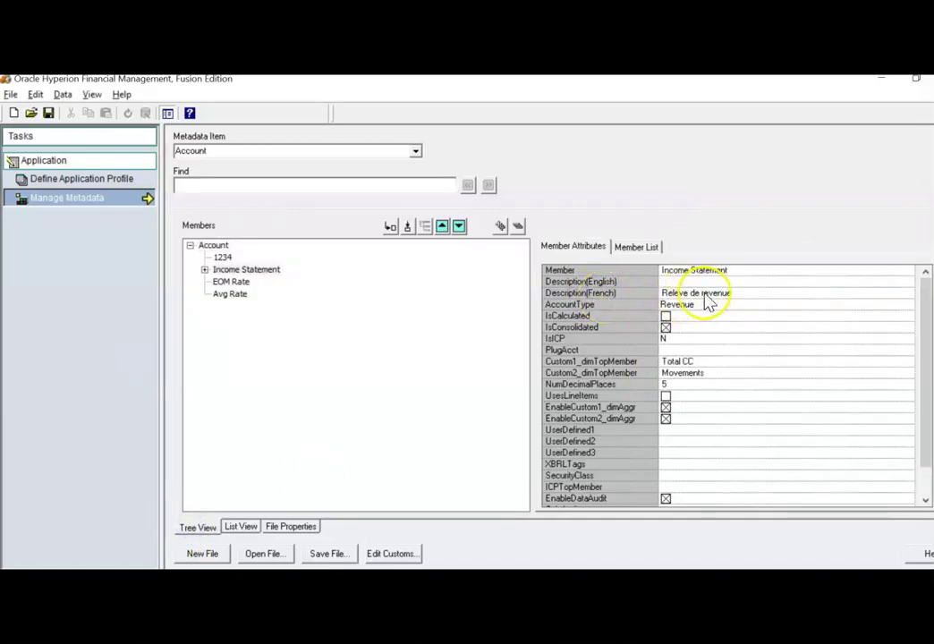
# - Switch the metadata editor back to the File Properties view
pyautogui.click(289, 528)
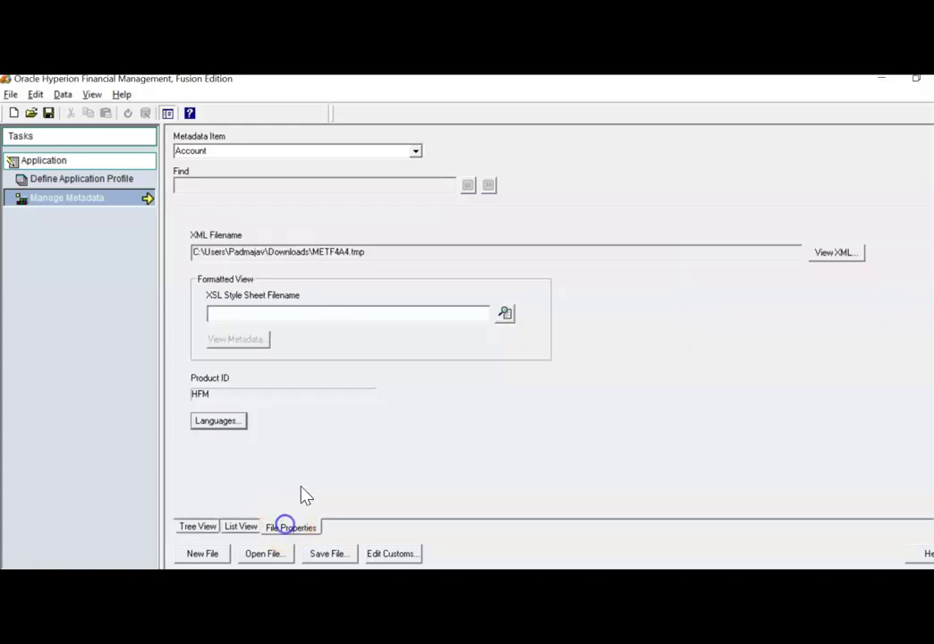
# - Display both English and French descriptions in the metadata language options
pyautogui.click(217, 422)
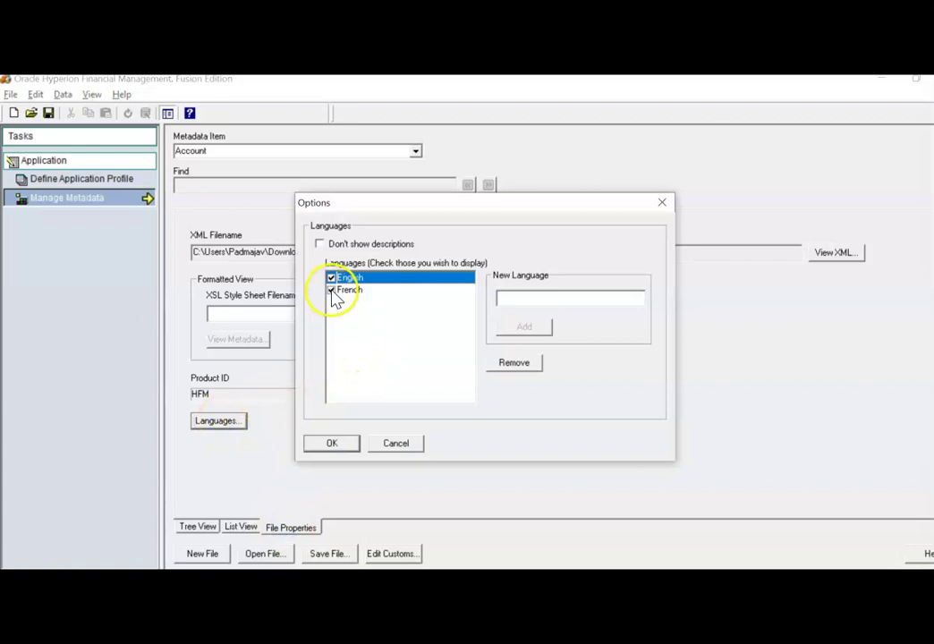
pyautogui.click(332, 292)
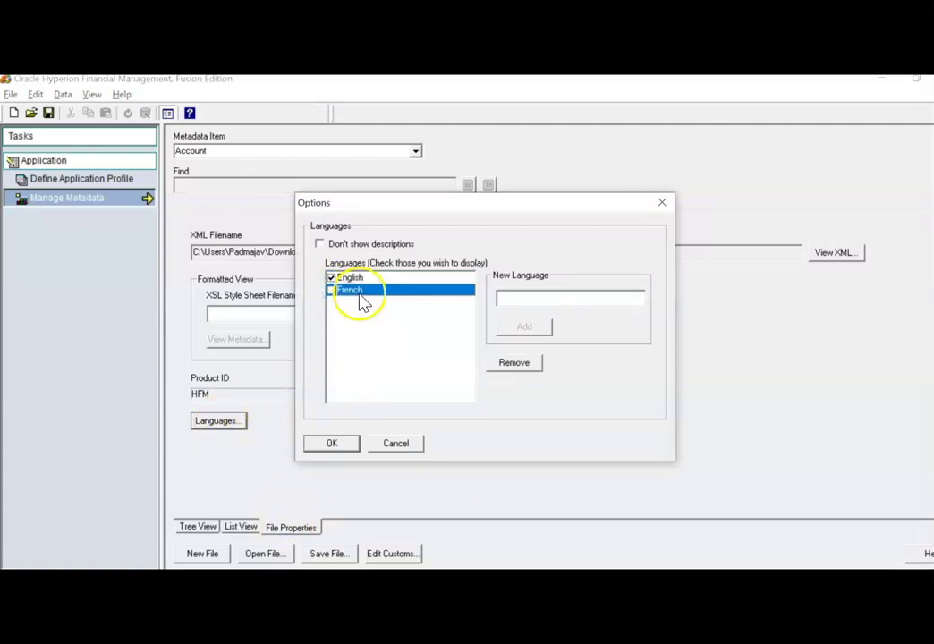
pyautogui.click(331, 290)
pyautogui.click(350, 443)
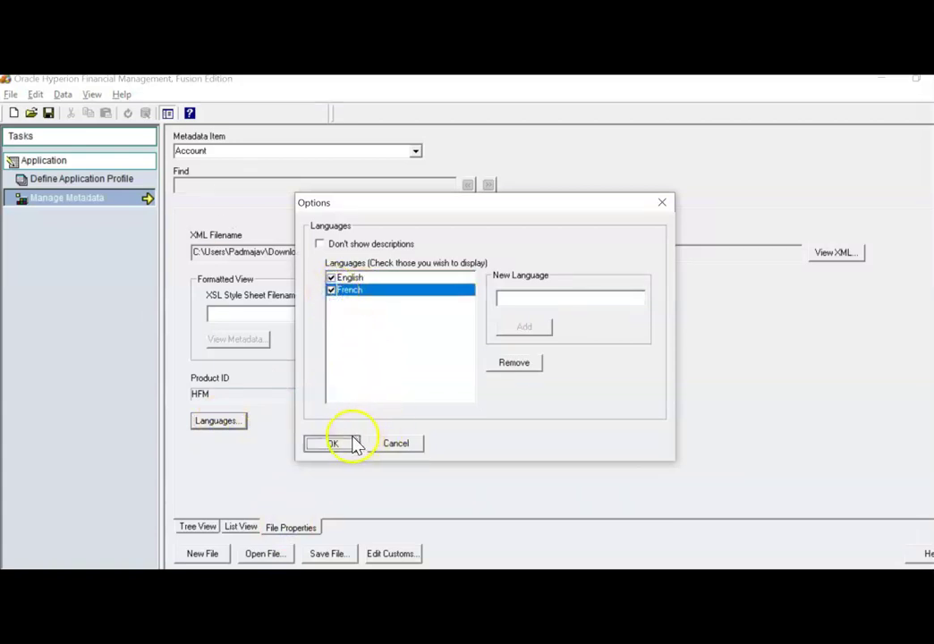
# - Check account 410200's French description under Total Revenue, then save the metadata as PSSTEST_French_v2
pyautogui.click(199, 527)
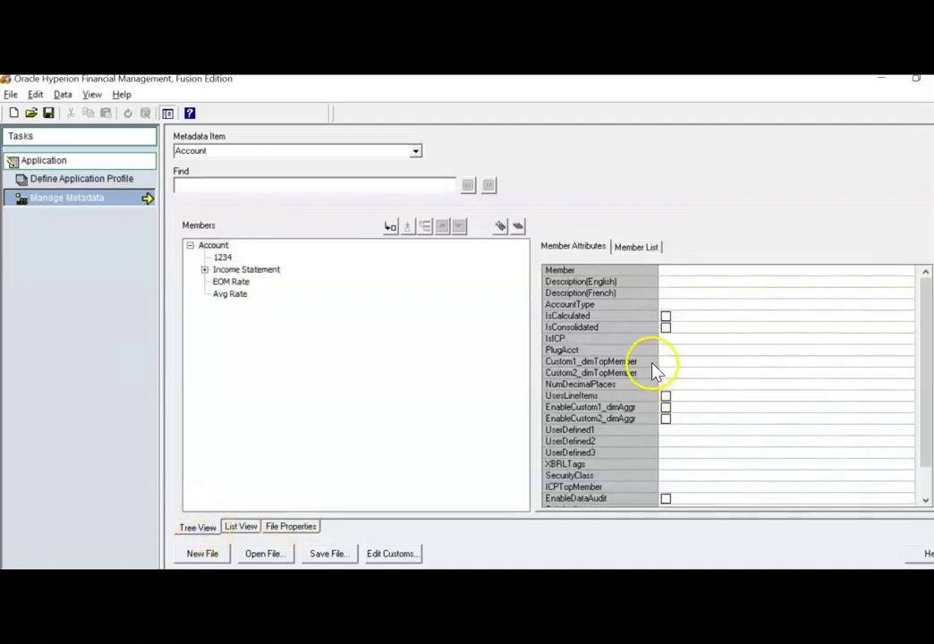
pyautogui.click(204, 270)
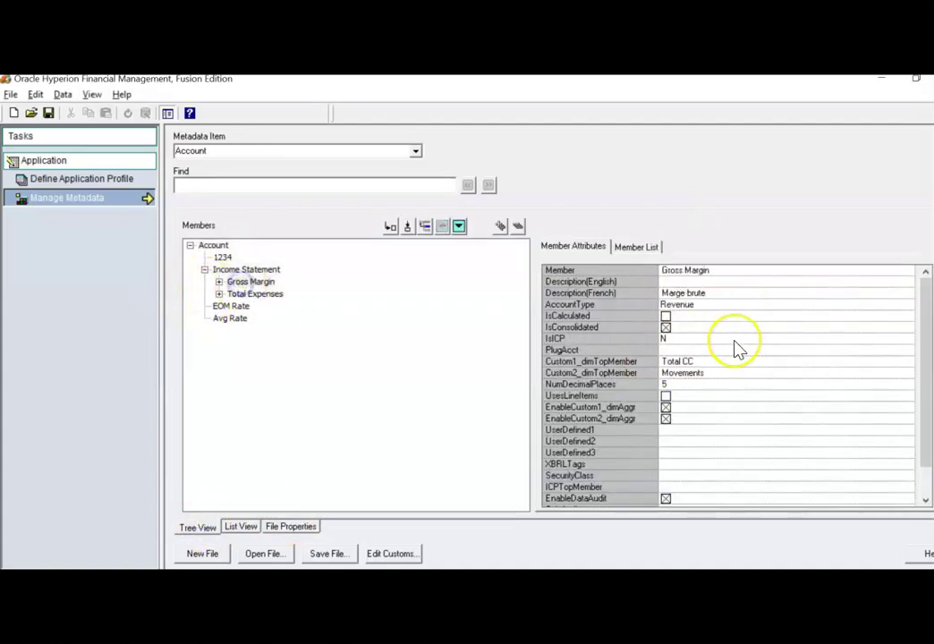
pyautogui.click(219, 281)
pyautogui.click(265, 294)
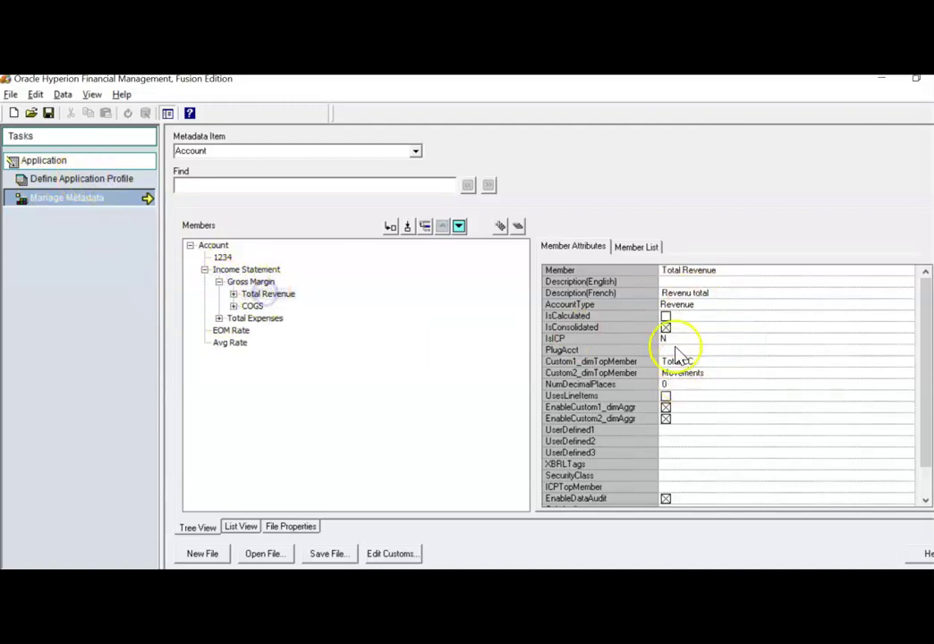
pyautogui.click(234, 294)
pyautogui.click(270, 318)
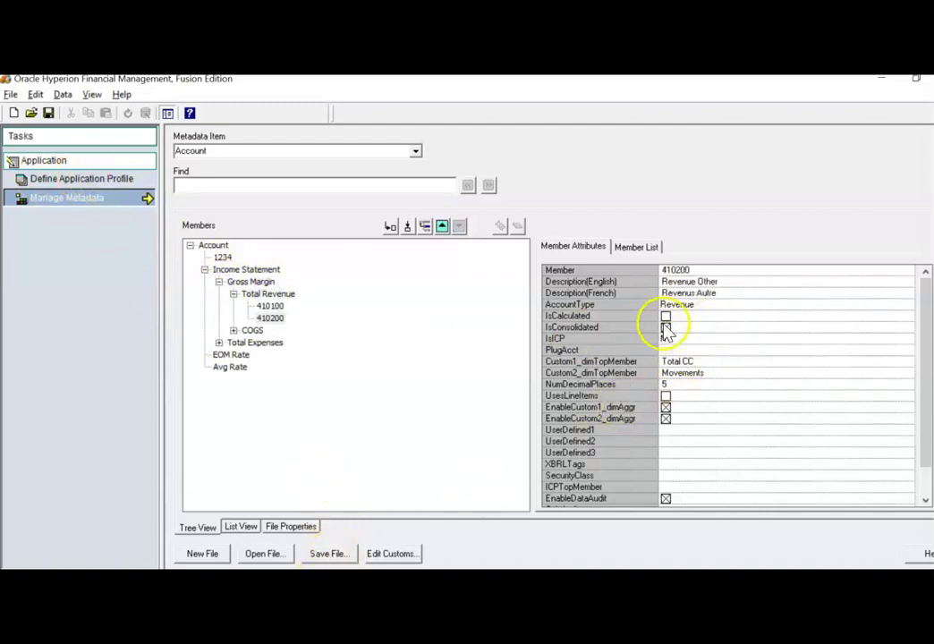
pyautogui.click(327, 553)
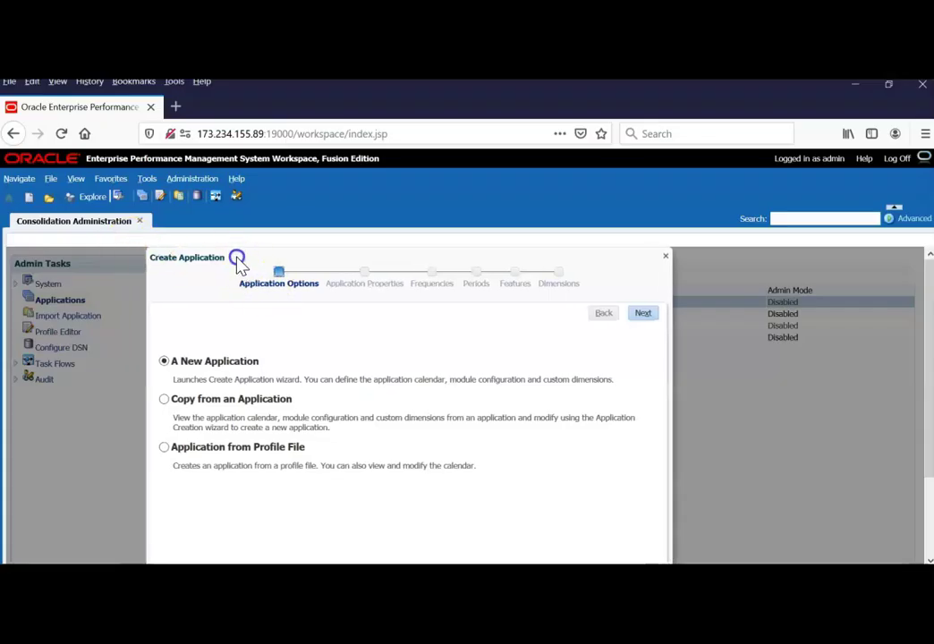
# - Create the PSSTEST application from the profile file and choose PSSTEST_French_v2.app as its metadata file
pyautogui.click(169, 446)
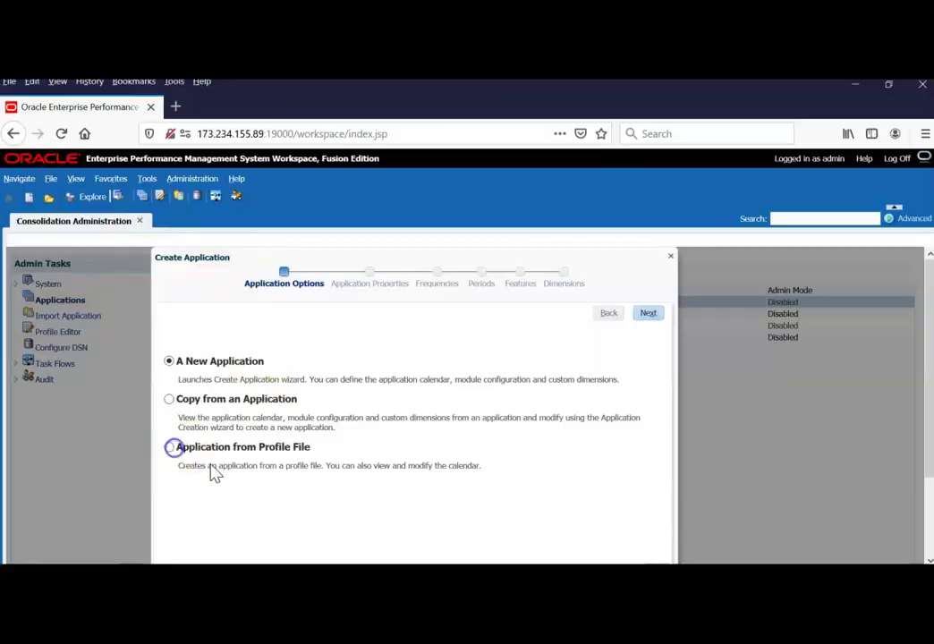
pyautogui.click(810, 550)
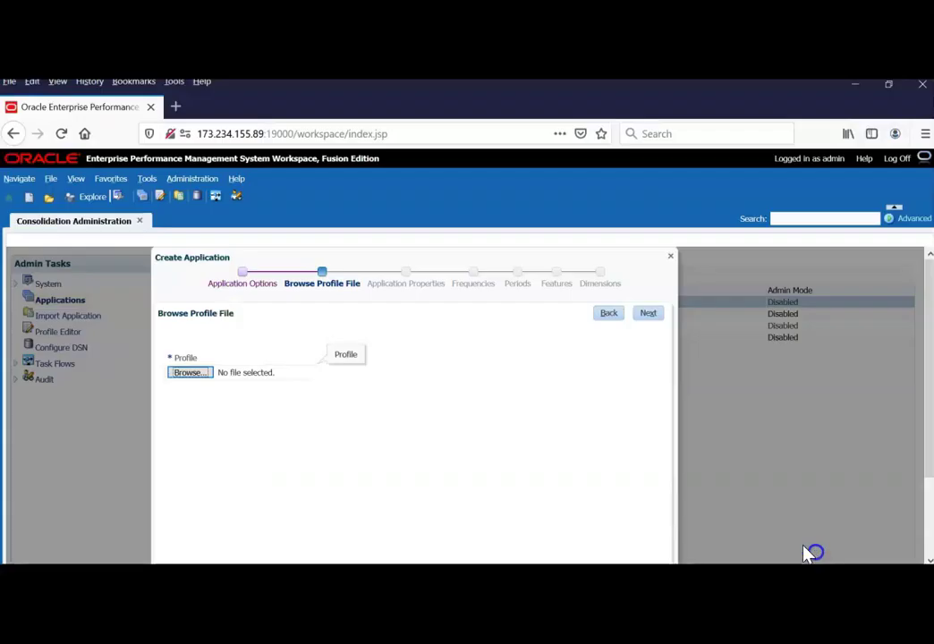
pyautogui.click(647, 313)
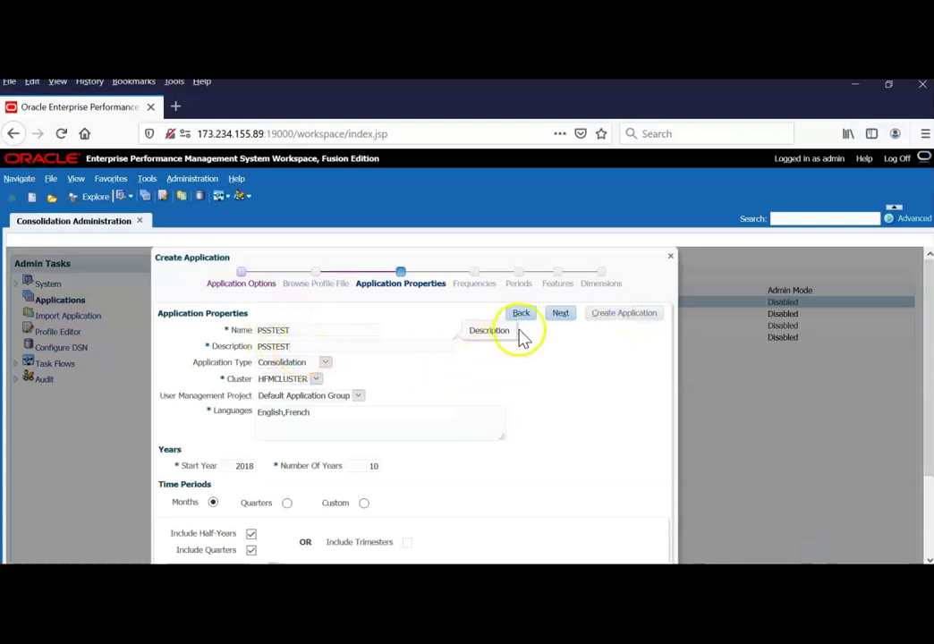
pyautogui.click(560, 314)
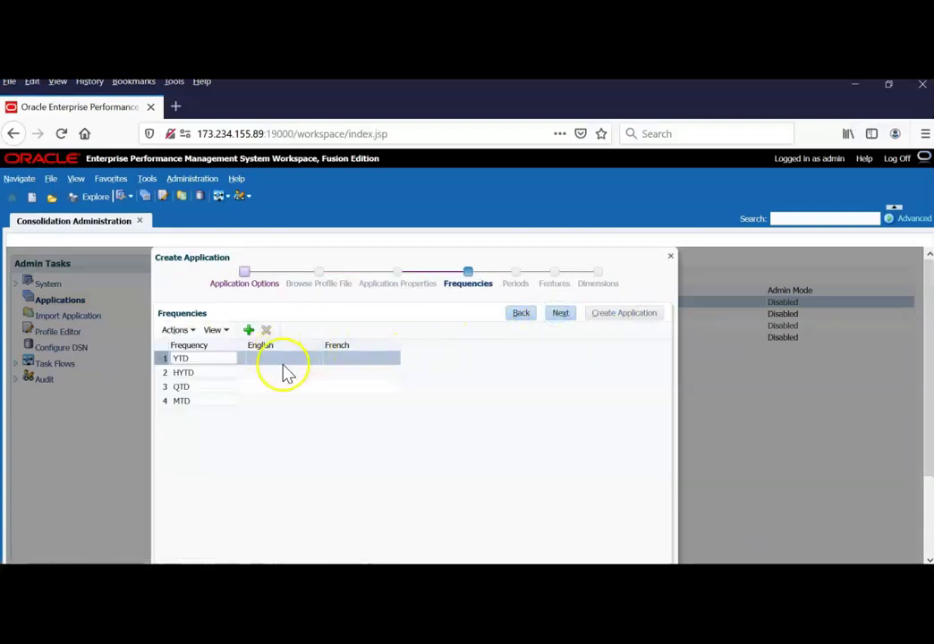
pyautogui.click(564, 315)
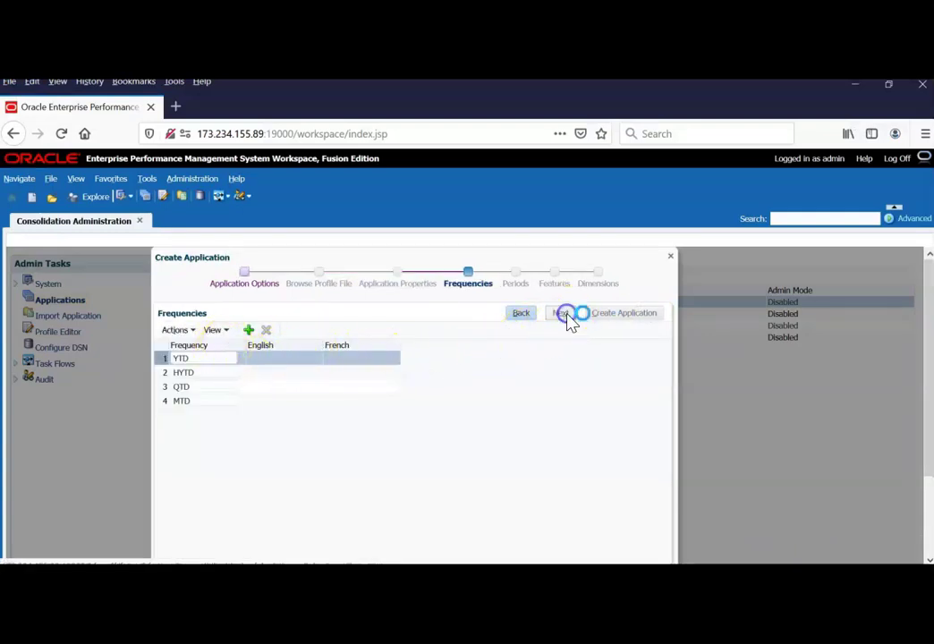
pyautogui.click(563, 315)
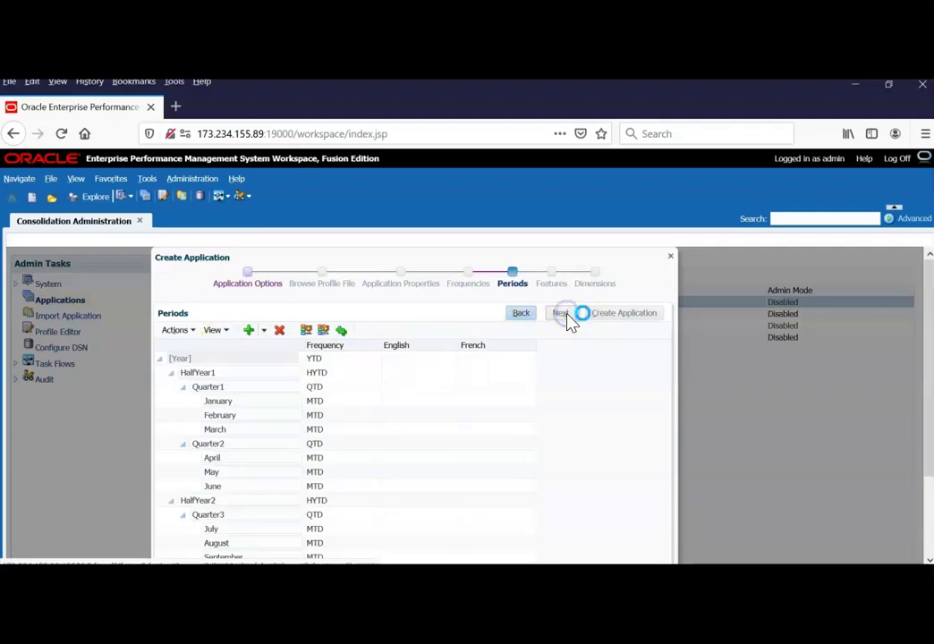
pyautogui.click(614, 314)
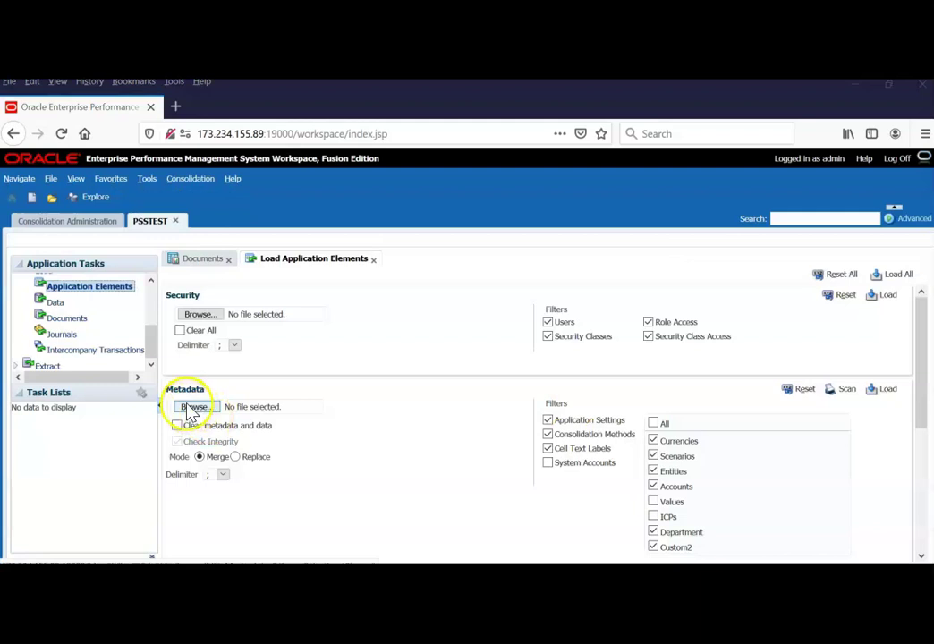
pyautogui.click(193, 407)
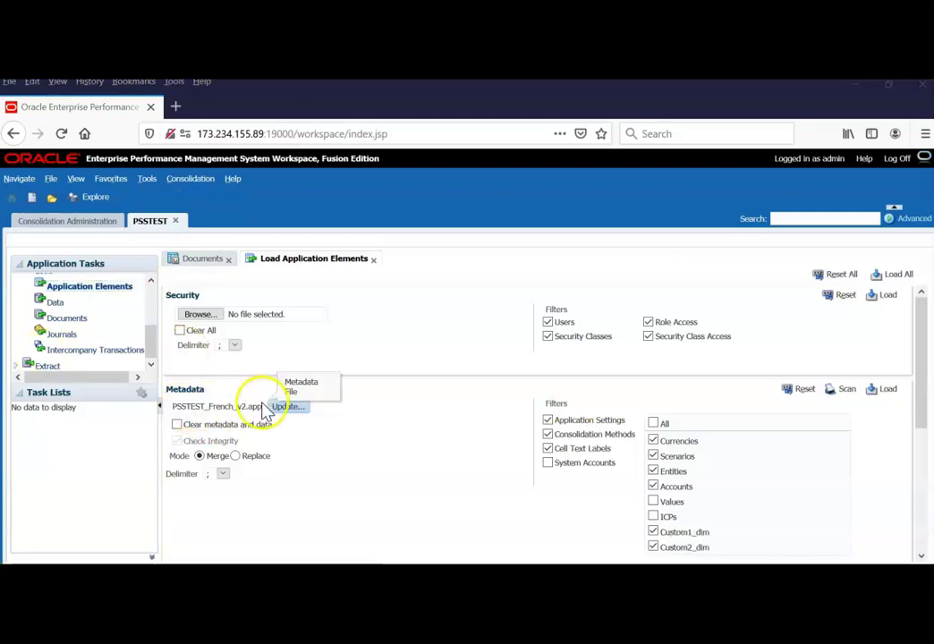
# - Load PSSTEST_French_v2.app into PSSTEST and open Form1 showing Gross Margin's accounts
pyautogui.click(886, 389)
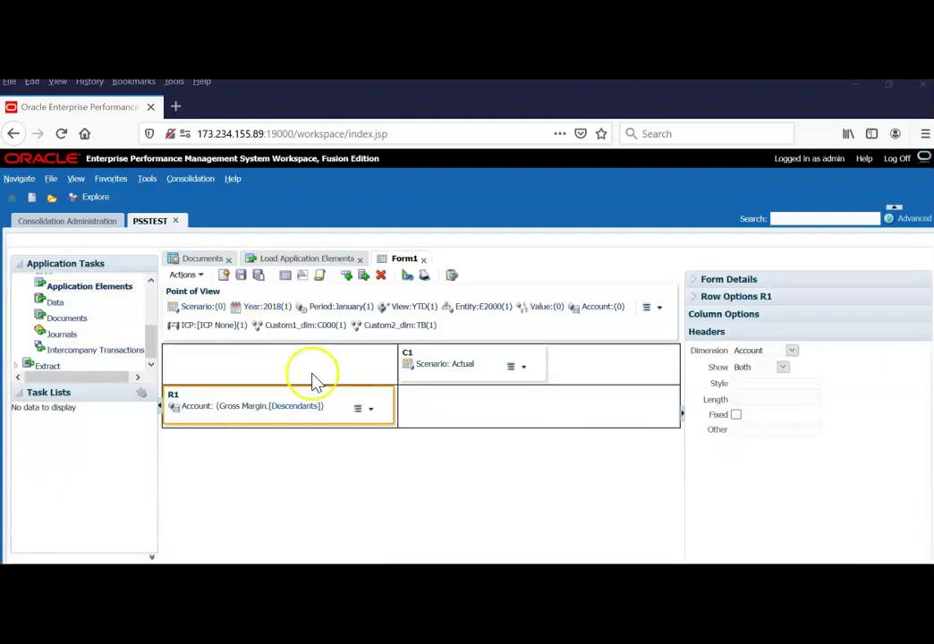
pyautogui.click(783, 367)
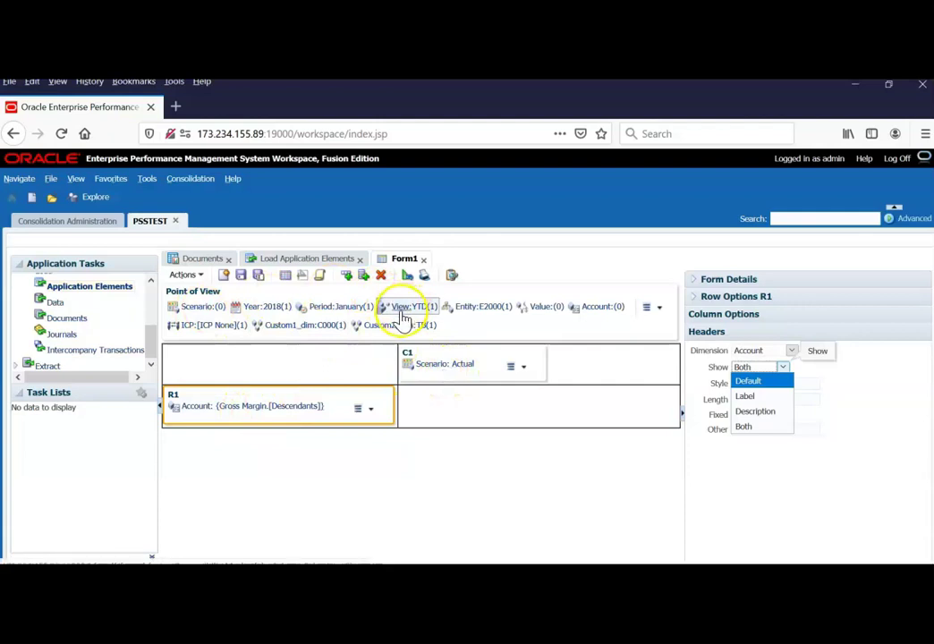
pyautogui.click(284, 274)
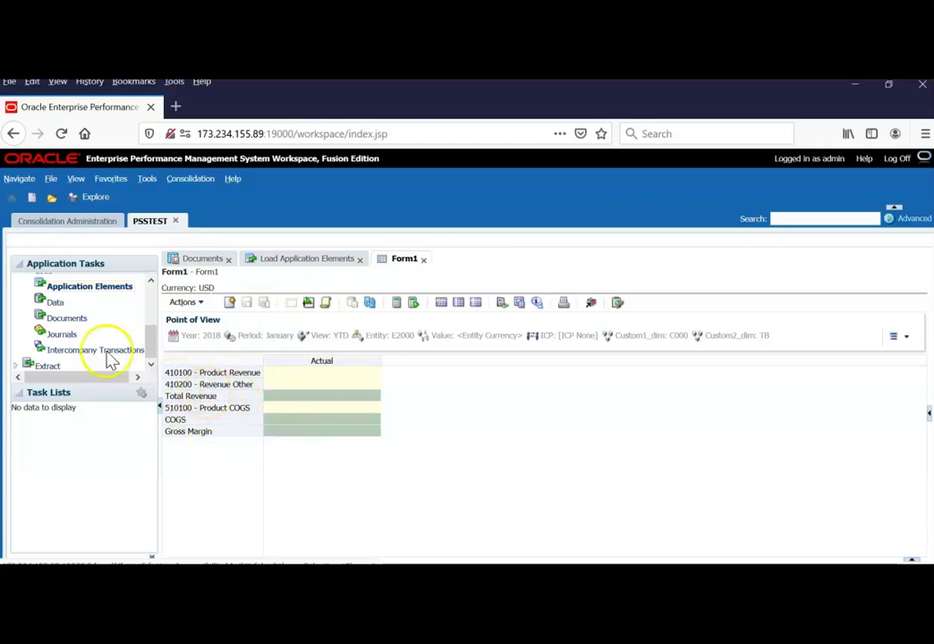
# - Set French as PSSTEST's default description language in the Consolidation preferences and save
pyautogui.click(50, 178)
pyautogui.click(81, 237)
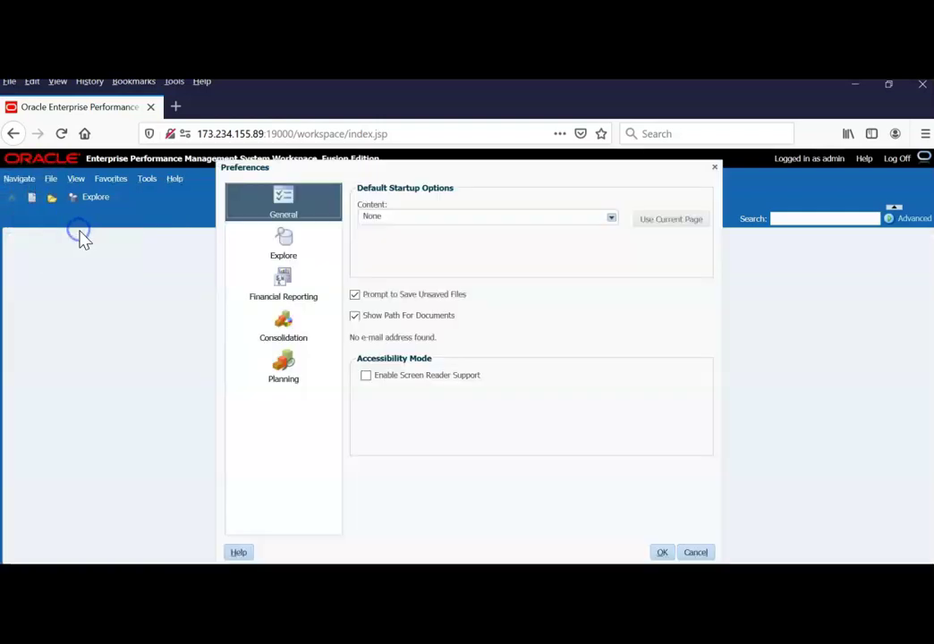
pyautogui.click(279, 325)
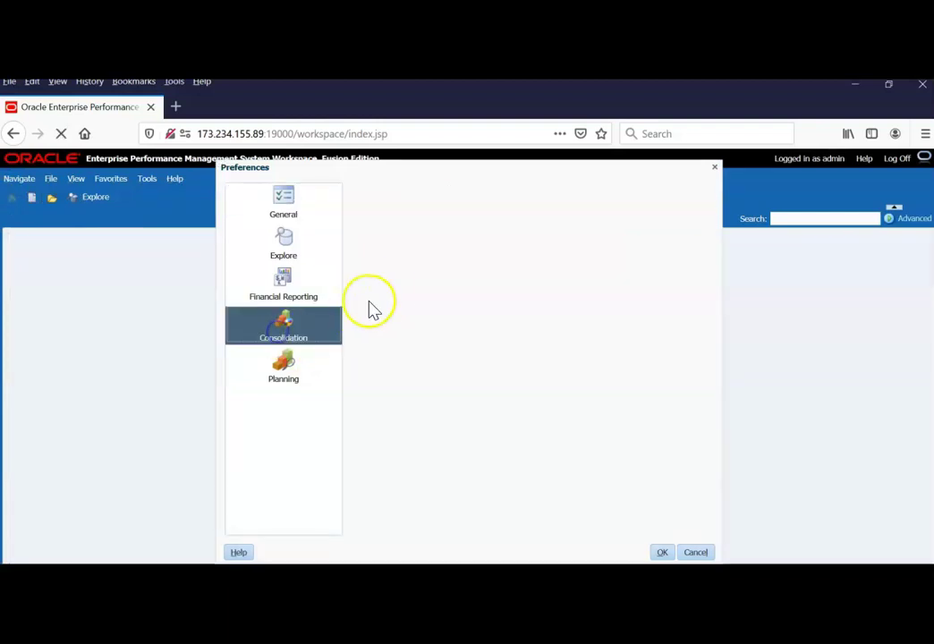
pyautogui.click(394, 203)
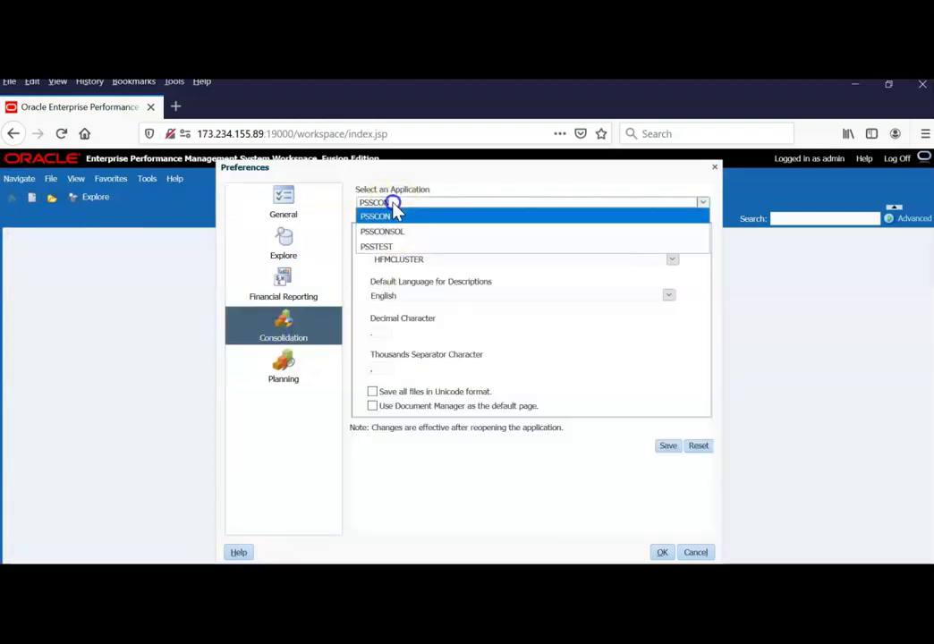
pyautogui.click(385, 250)
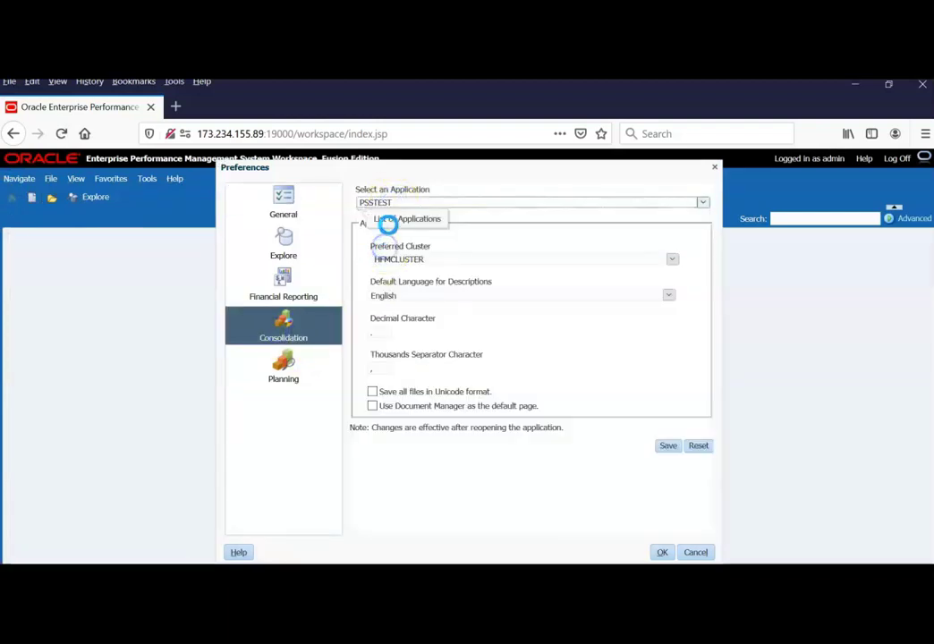
pyautogui.click(401, 296)
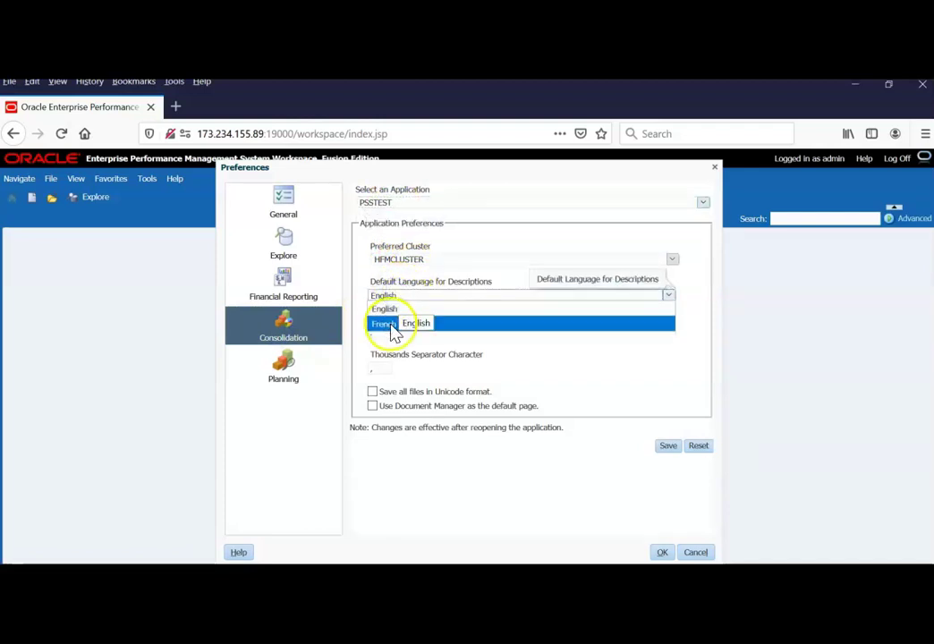
pyautogui.click(386, 324)
pyautogui.click(667, 446)
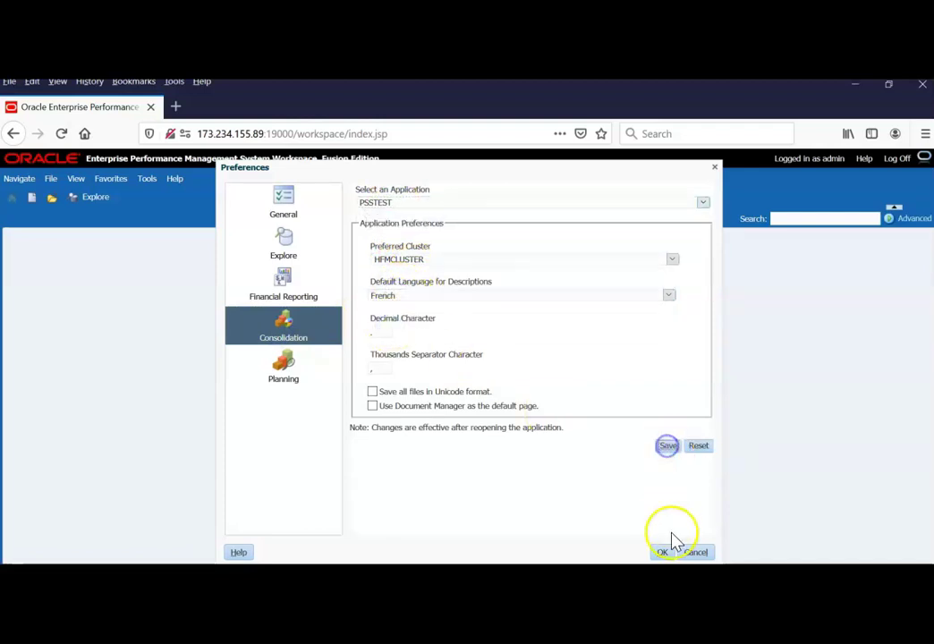
pyautogui.click(663, 552)
# - Reopen PSSTEST's Form1 to view French descriptions like 'Revenu du produit' and 'Marge brute'
pyautogui.click(51, 178)
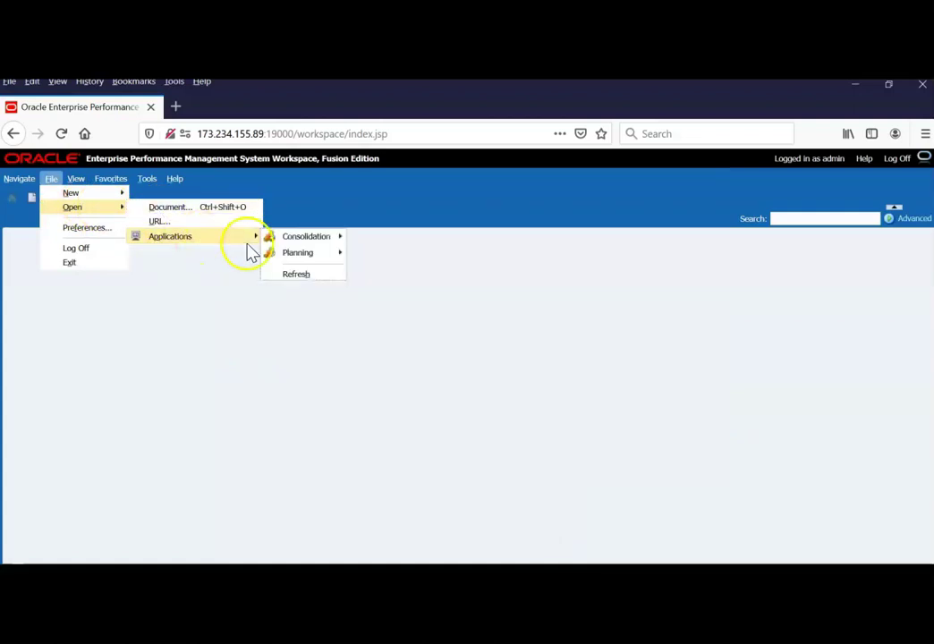
pyautogui.click(379, 267)
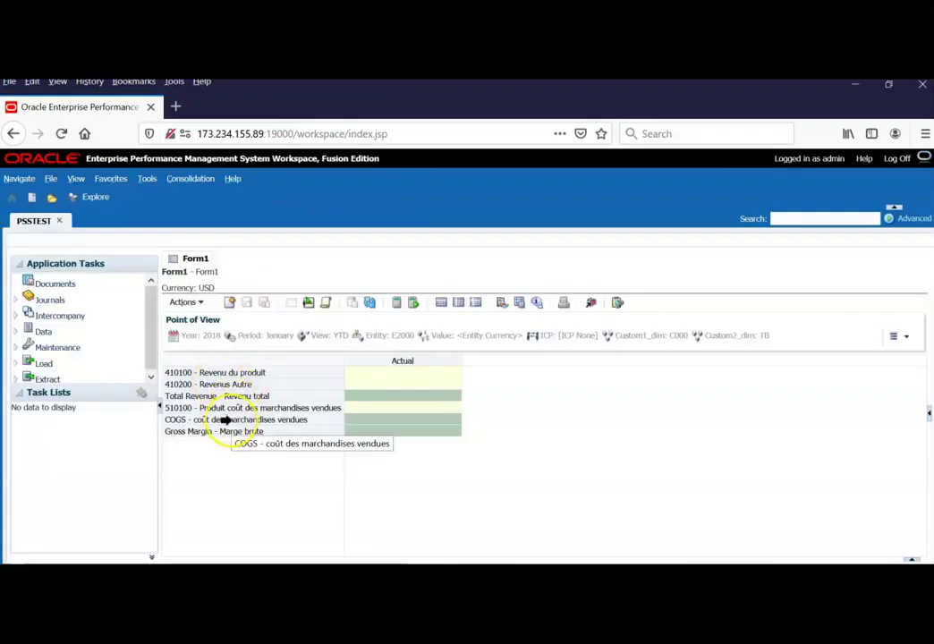
pyautogui.click(379, 392)
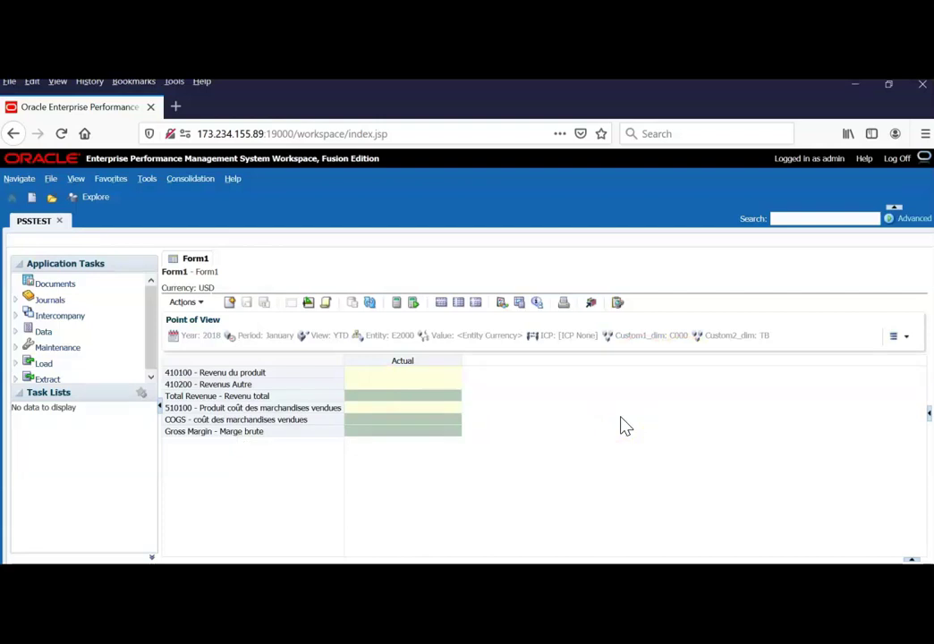
pyautogui.click(258, 478)
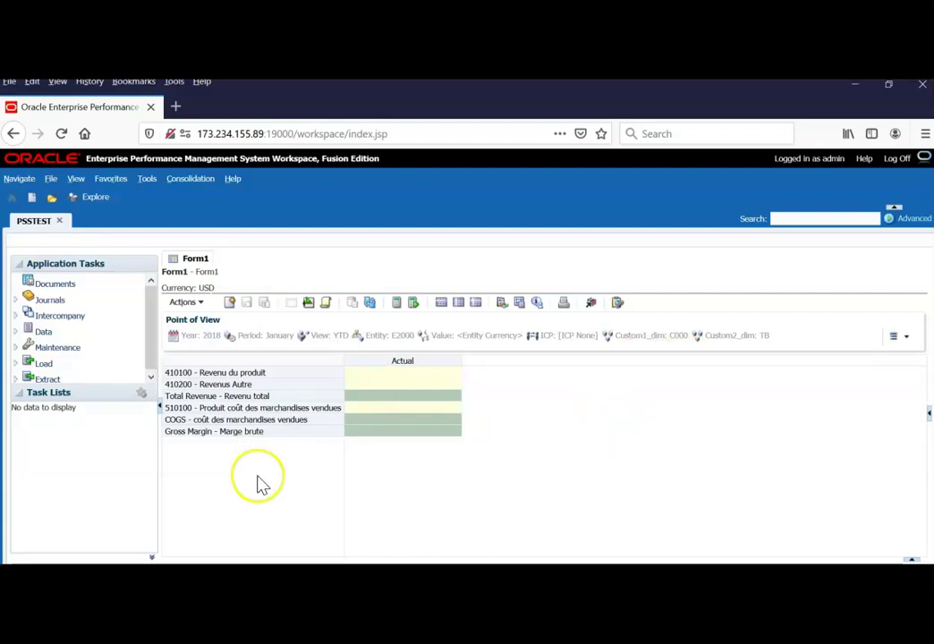